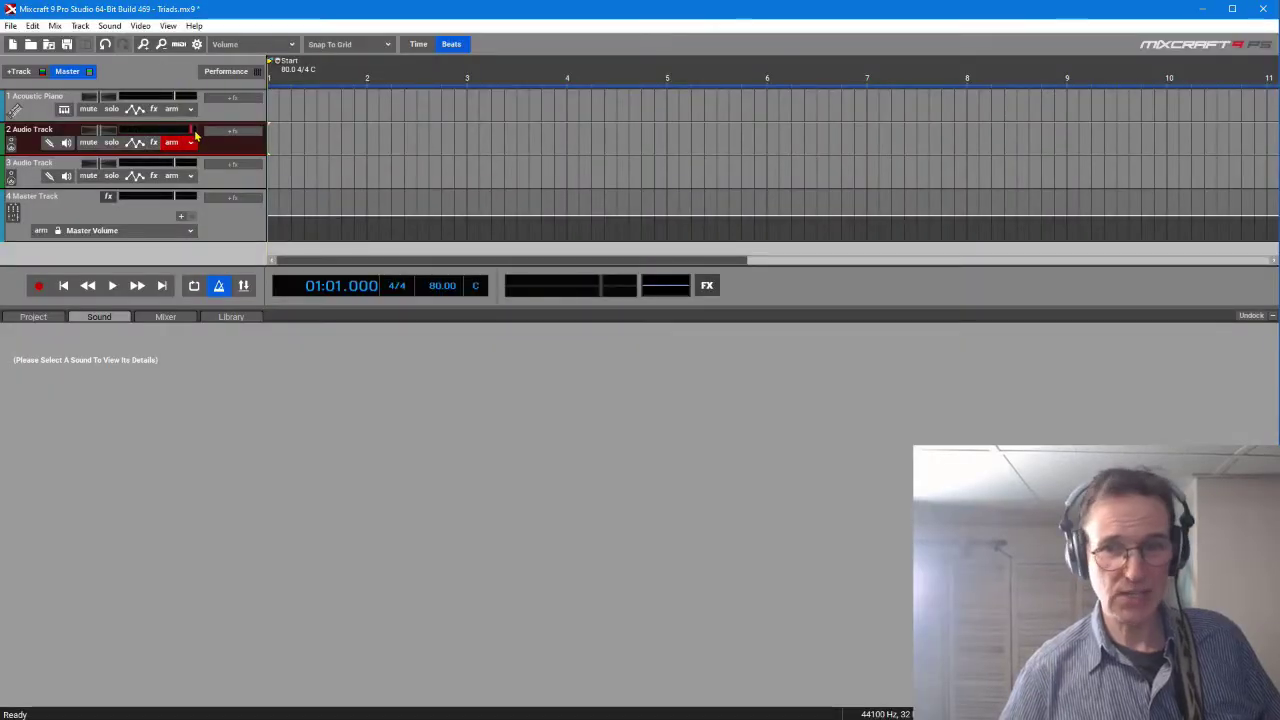
Step: Record the guitar part onto armed Audio Track 2, running from bar 1 to bar 11
mouse_move(196, 135)
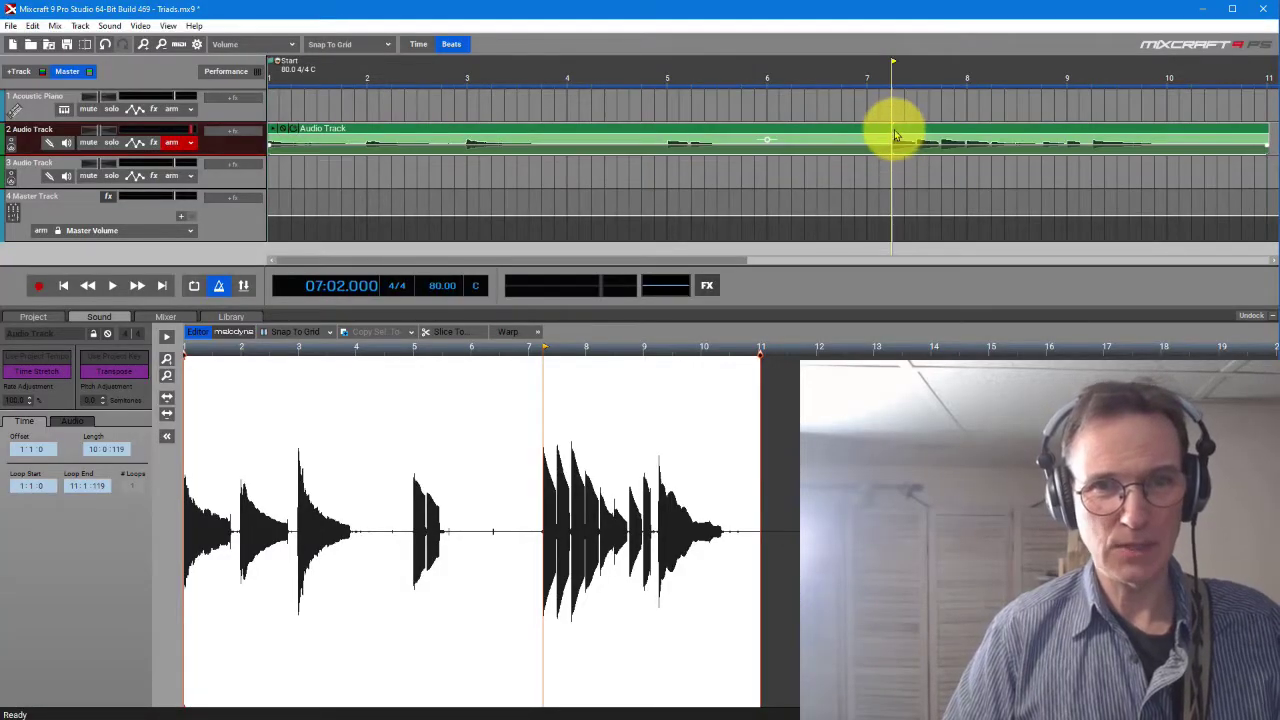
Step: Split the take at the second phrase, slide that part to bar 6, and merge both clips
key("ctrl+t")
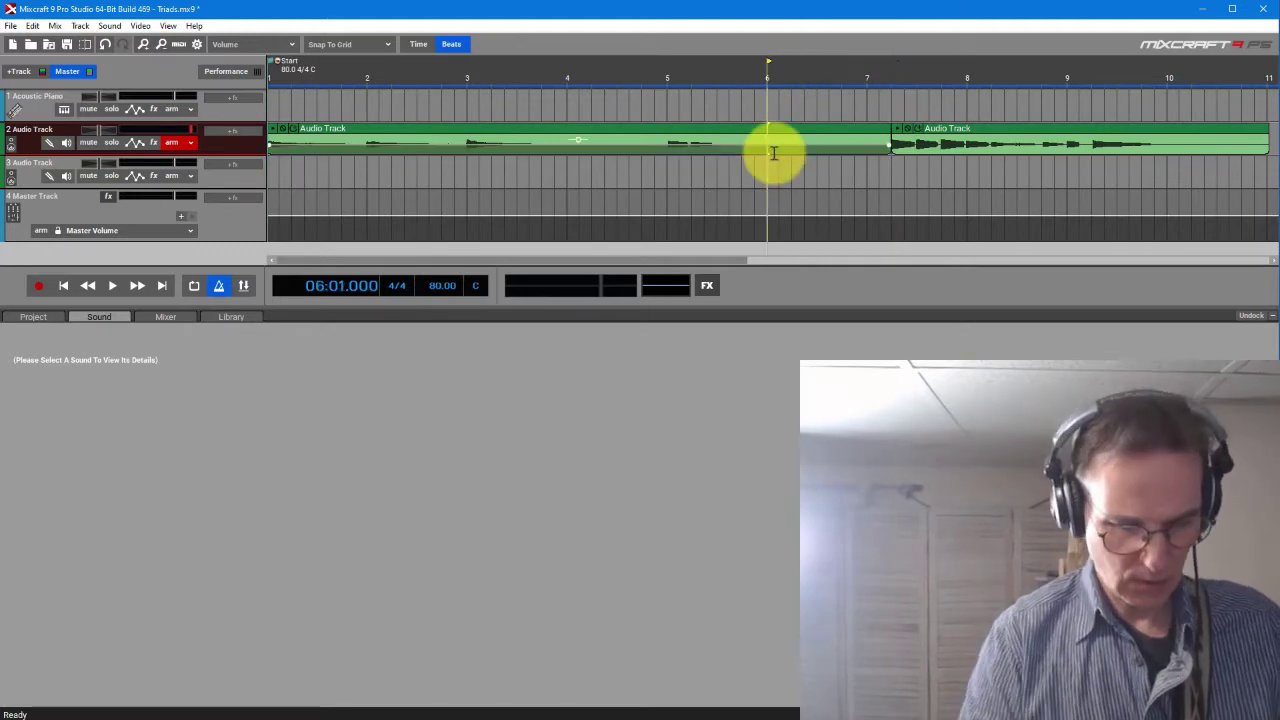
left_click(829, 130)
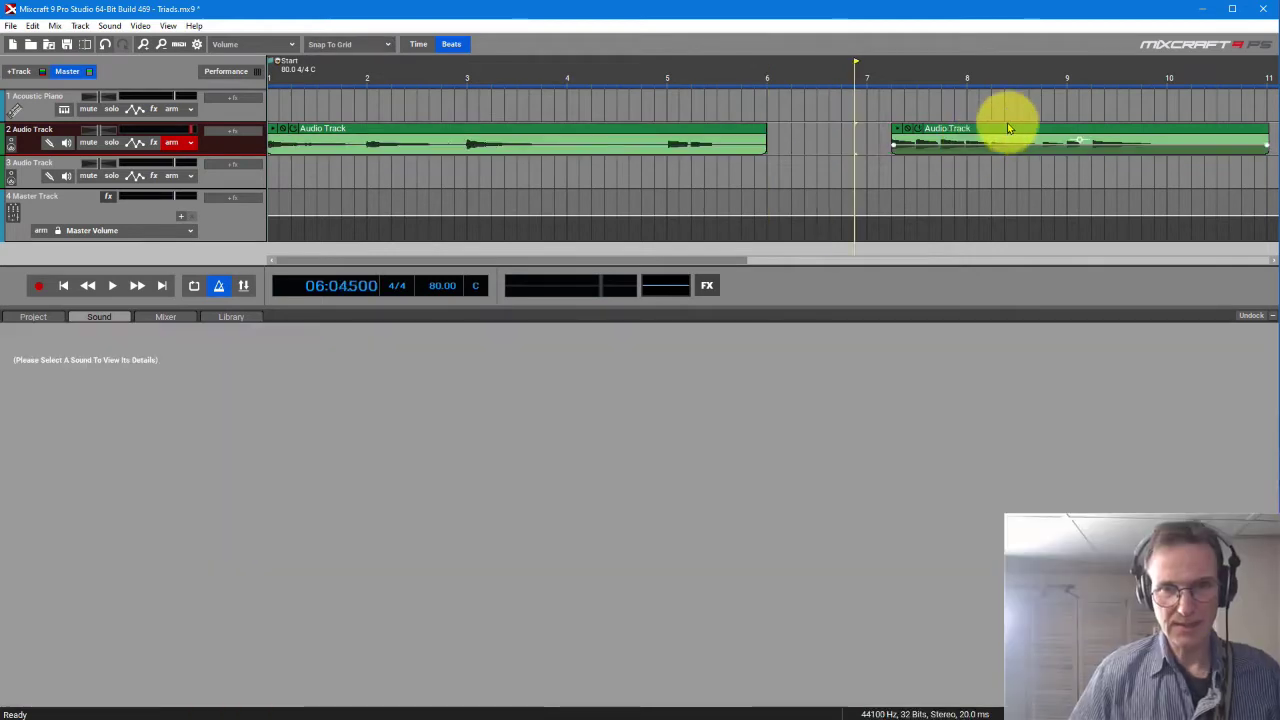
left_click_drag(1006, 126, 893, 128)
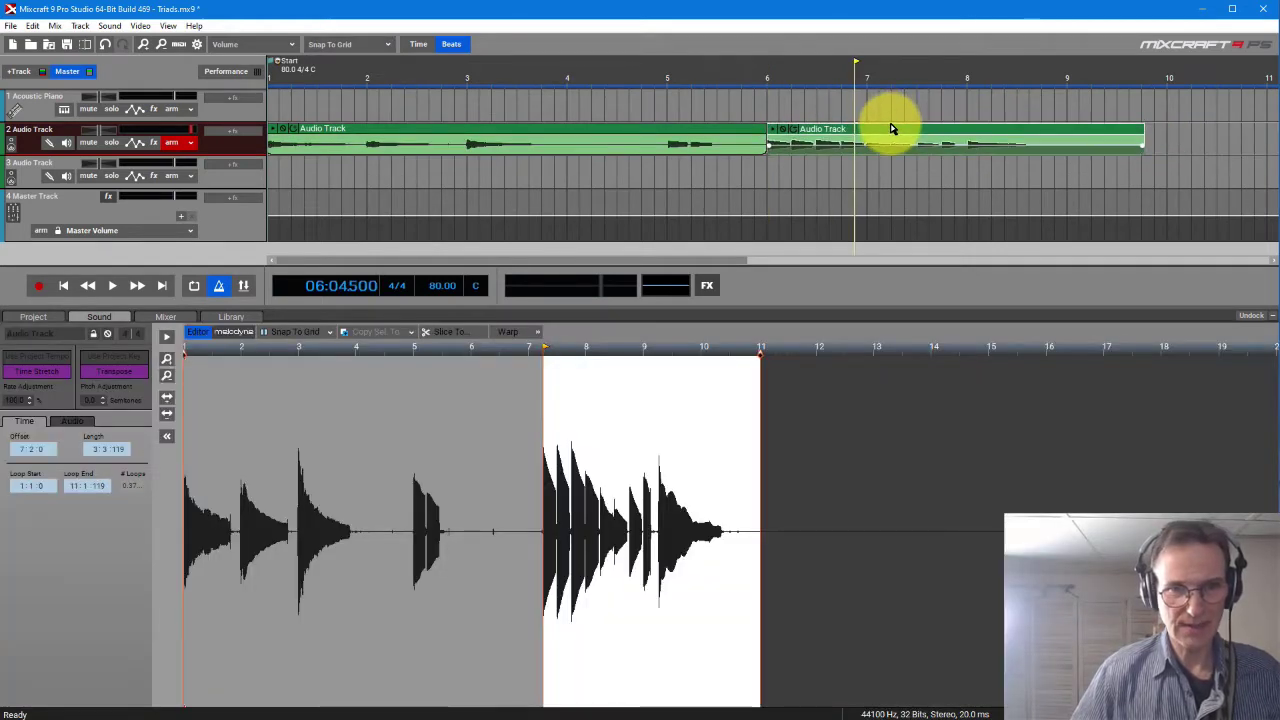
left_click(736, 134)
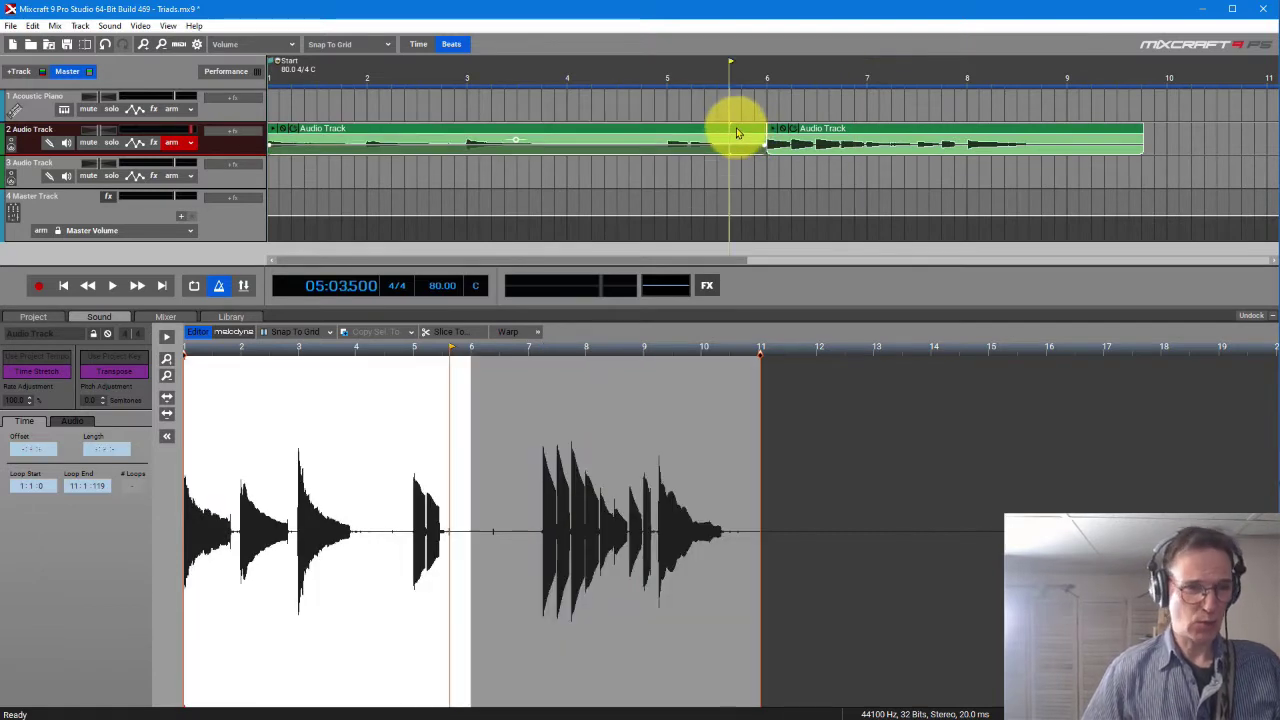
right_click(736, 134)
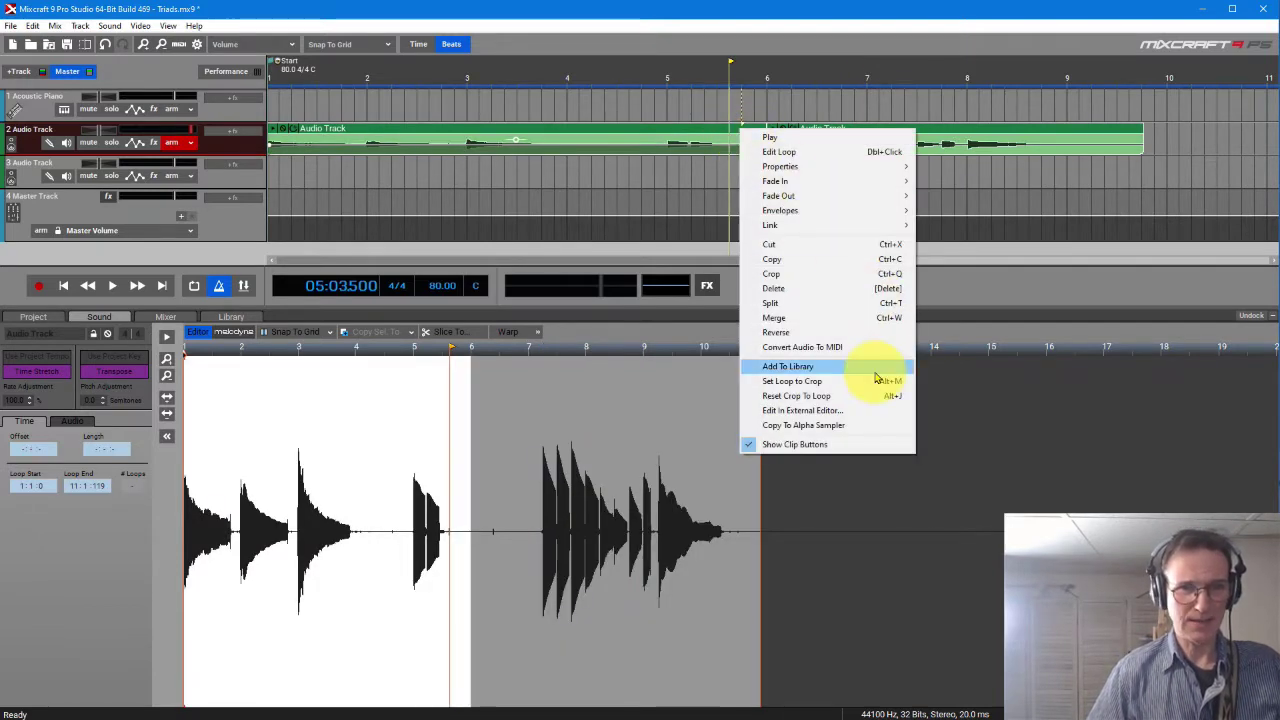
left_click(815, 318)
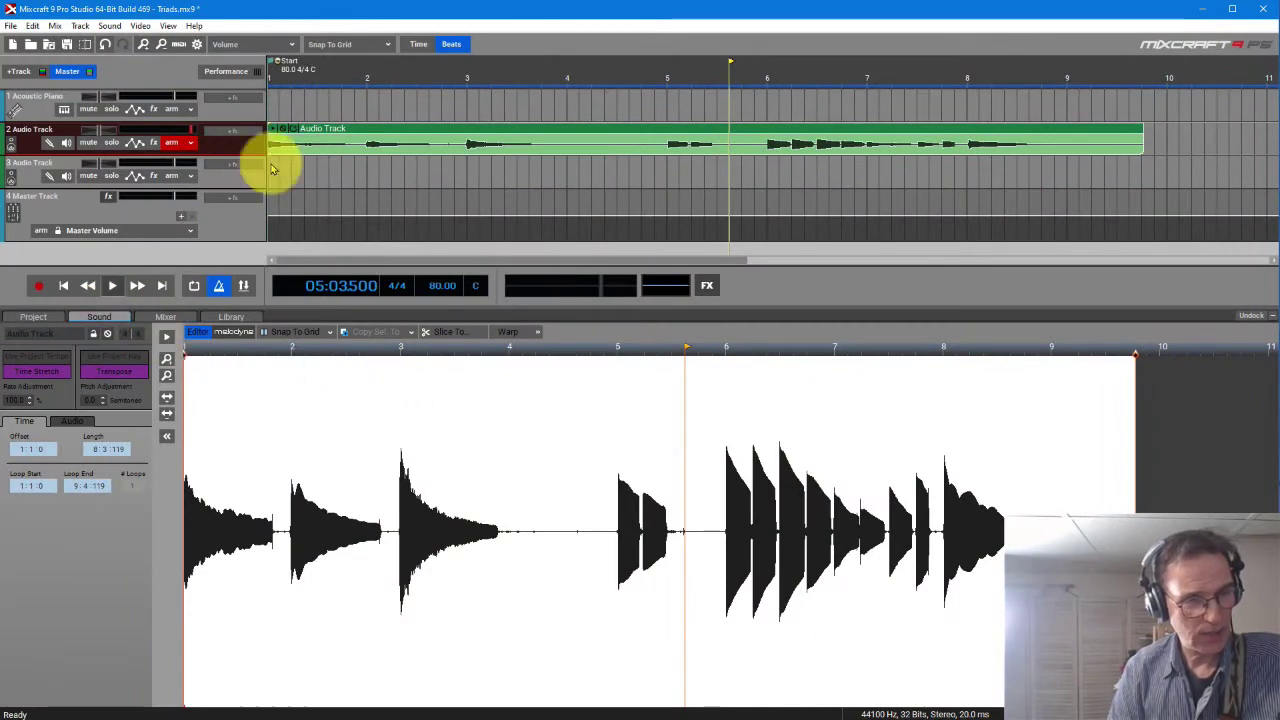
left_click(331, 172)
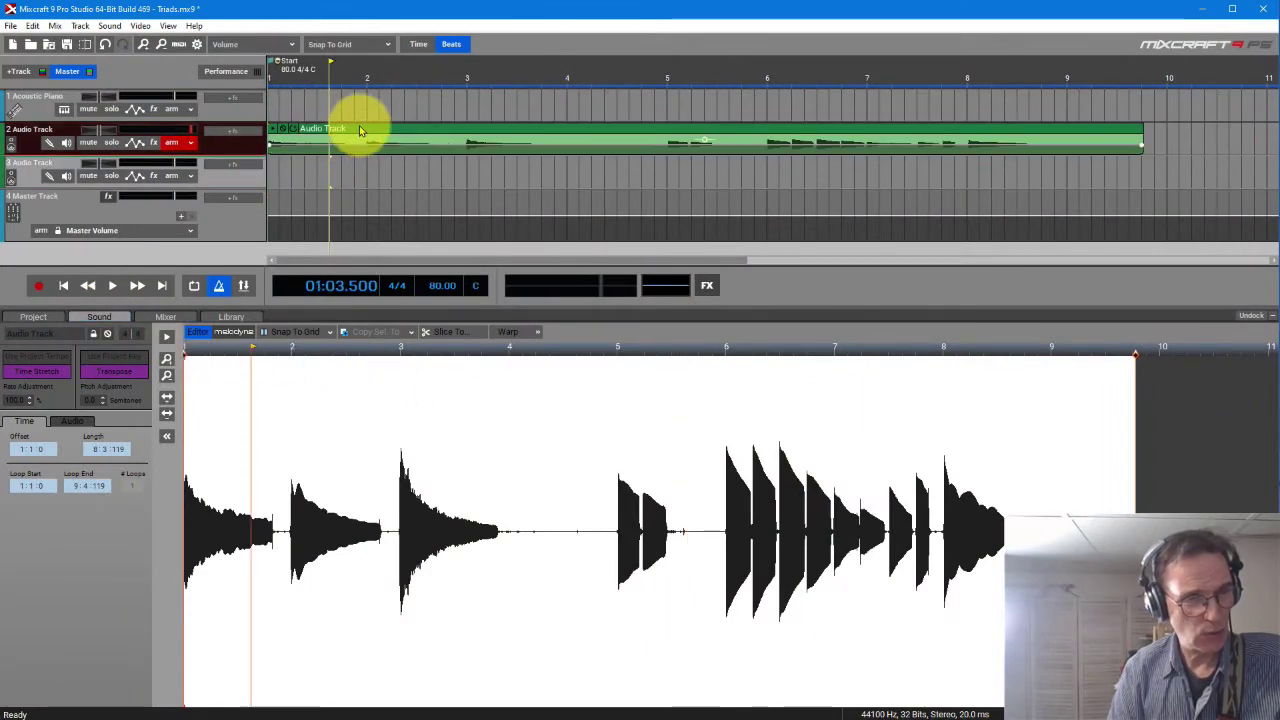
left_click(361, 131)
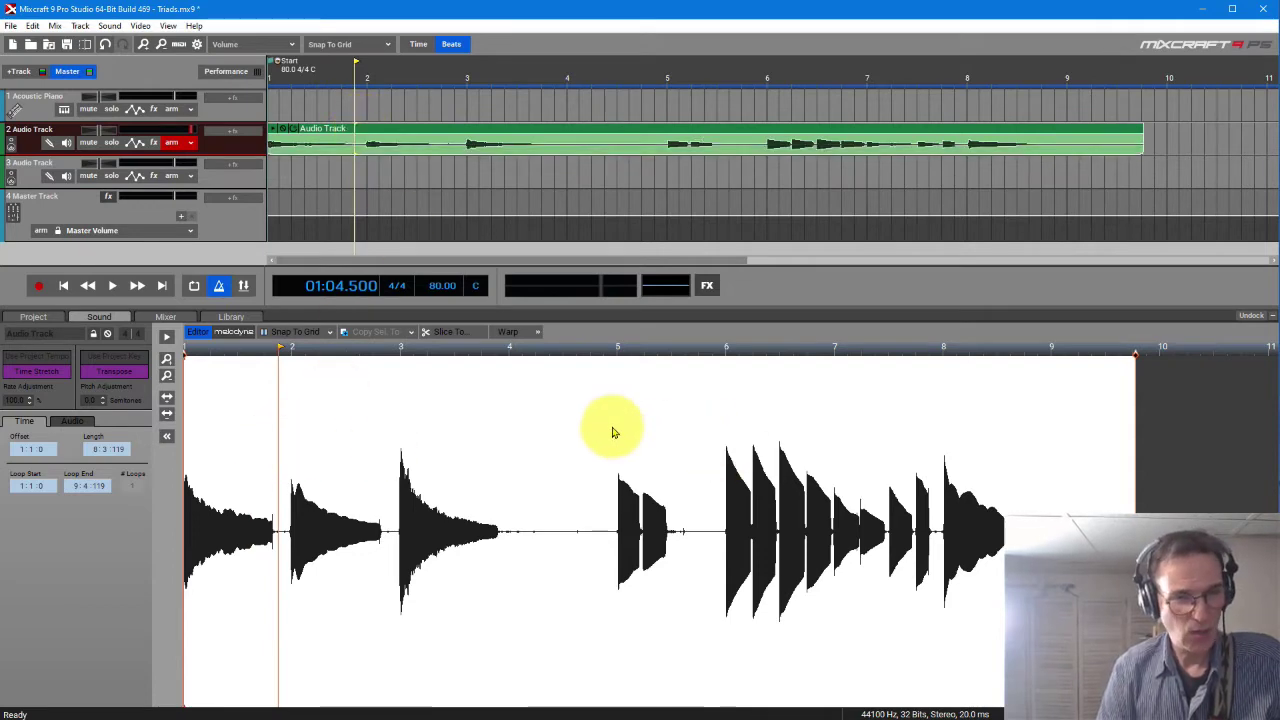
scroll(612, 432, "up", 4)
scroll(600, 432, "down", 1)
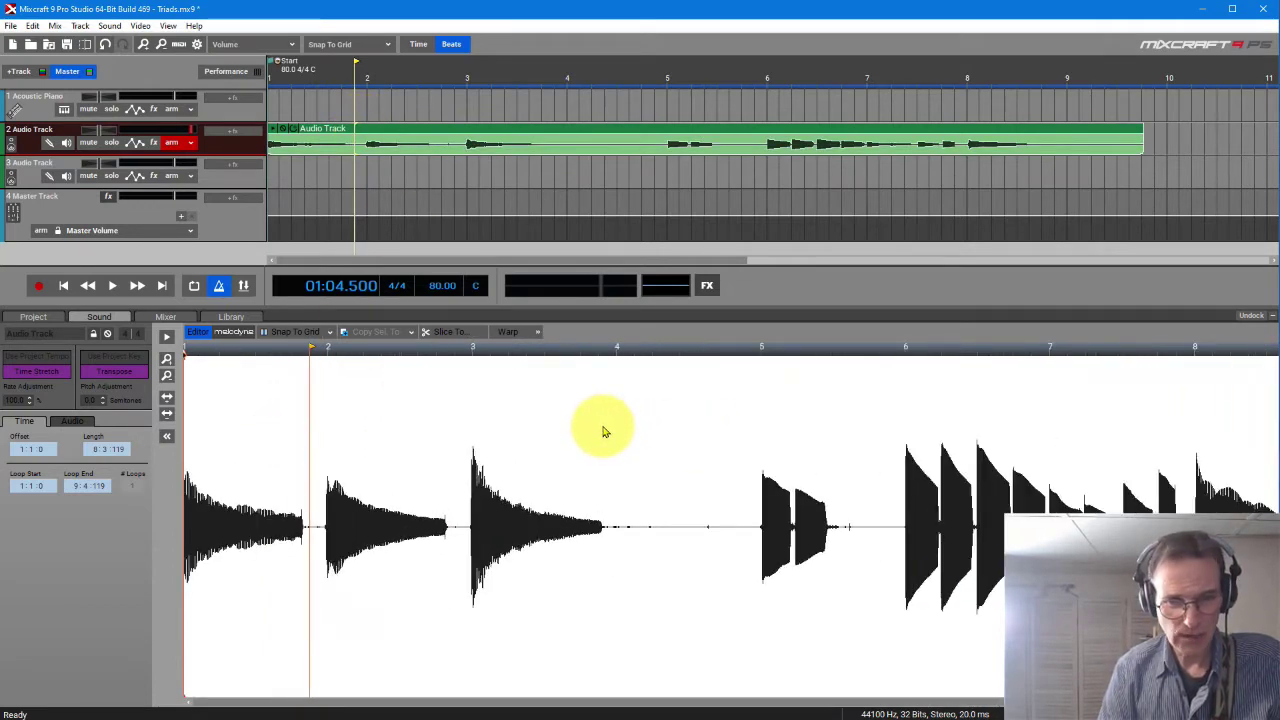
scroll(604, 432, "down", 1)
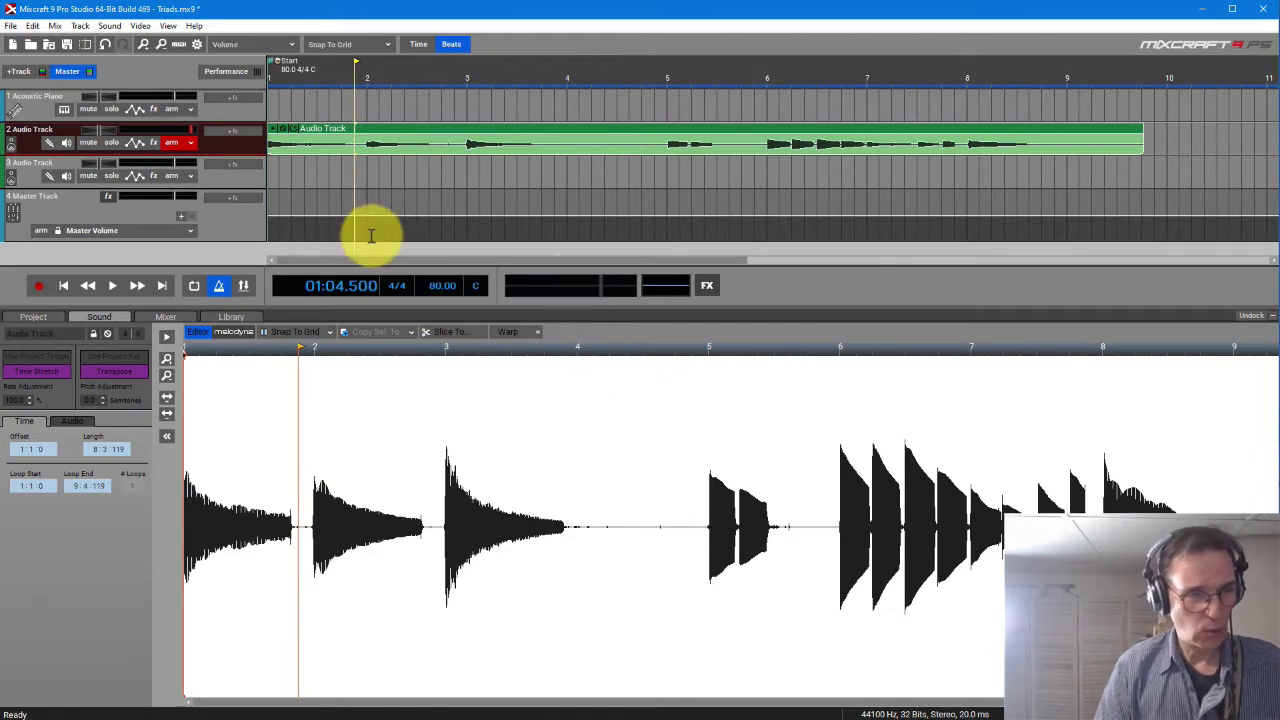
right_click(422, 131)
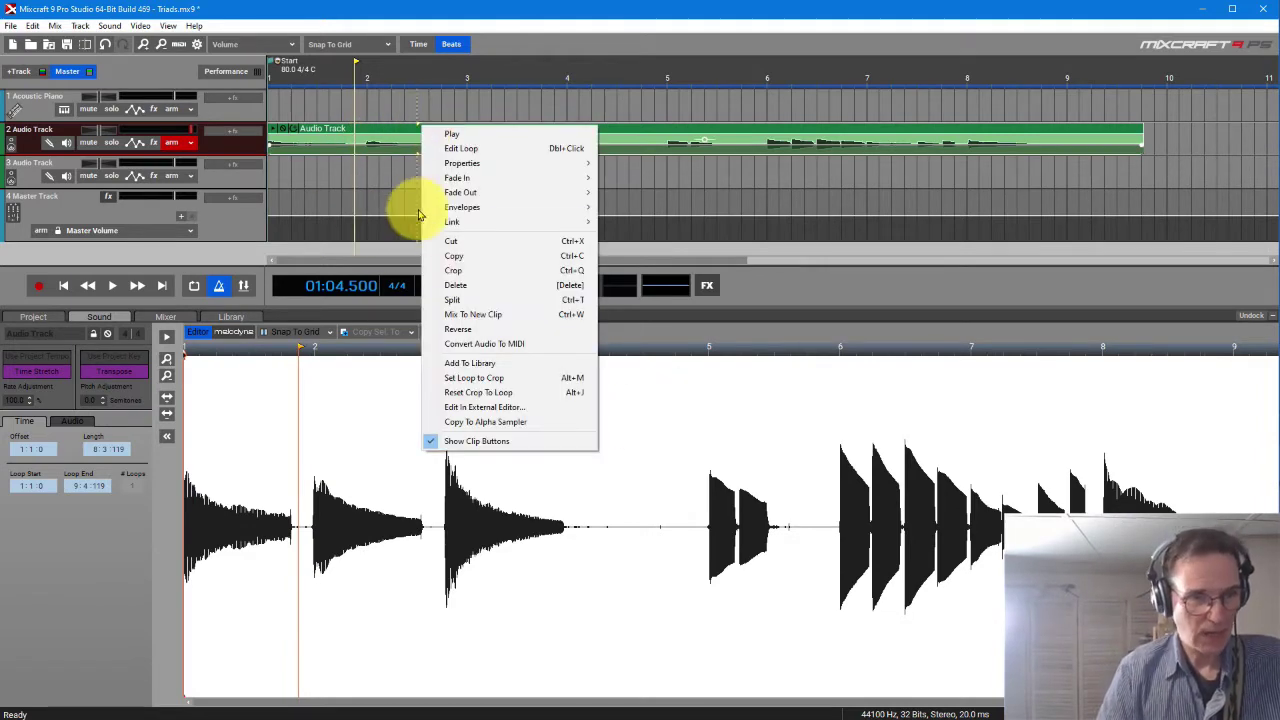
Step: Convert the guitar clip to MIDI, creating a new Stereo Grand MIDI track beneath it
left_click(500, 344)
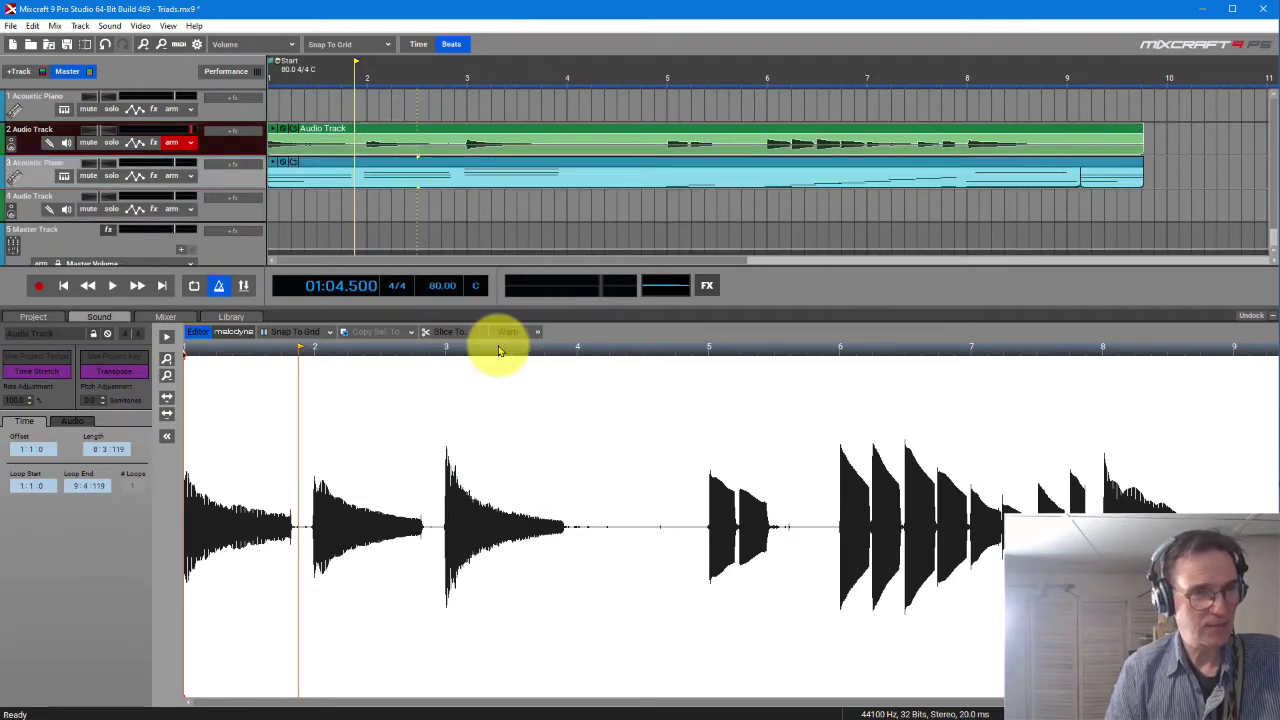
double_click(37, 163)
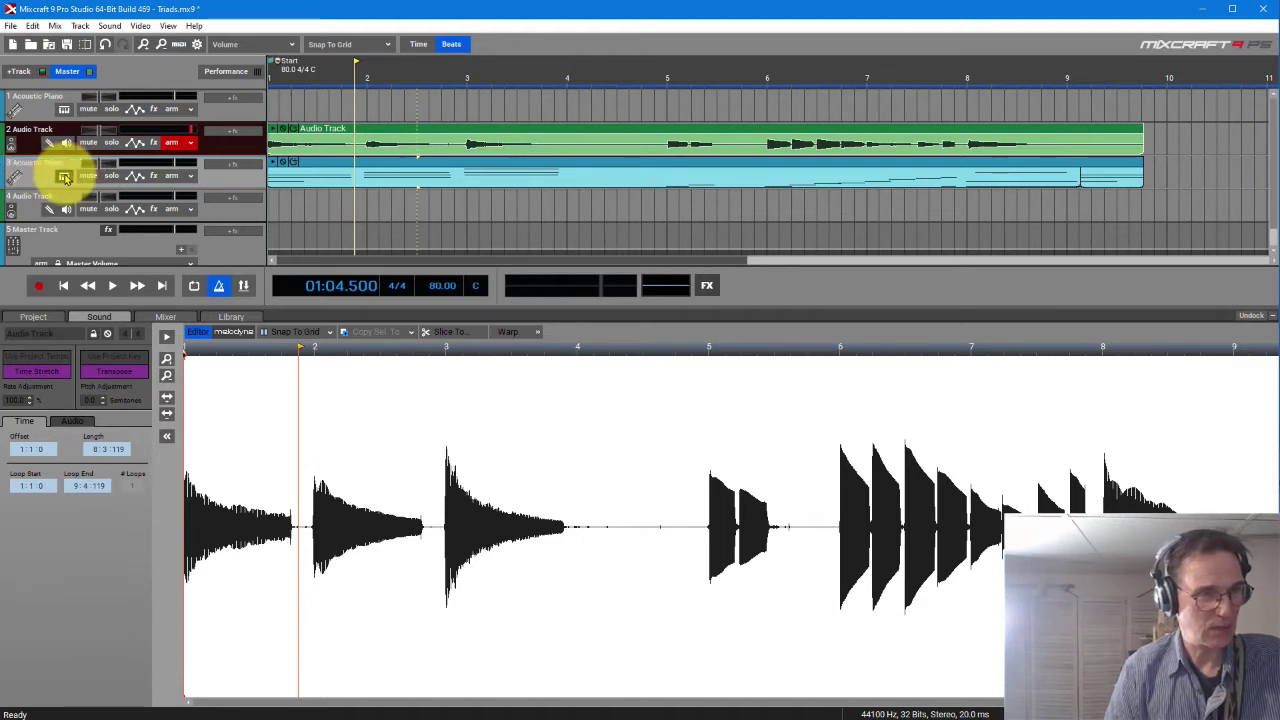
left_click(63, 177)
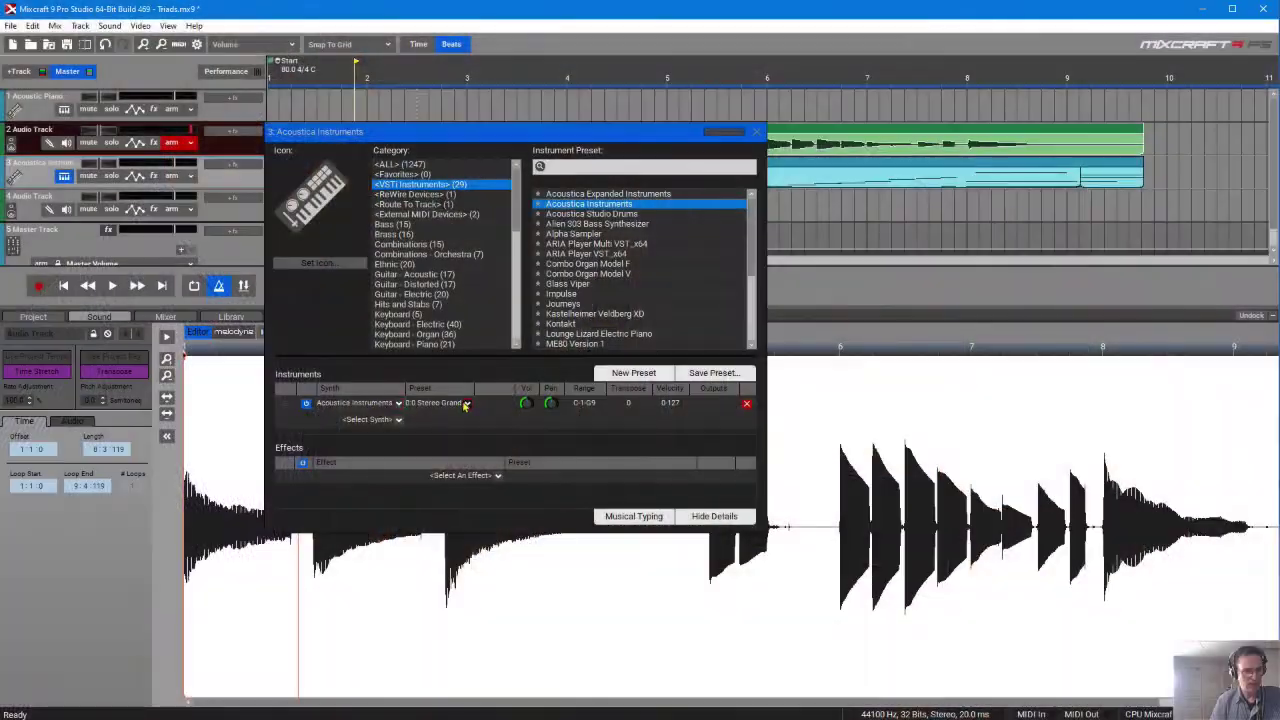
Step: Assign an Acoustica Instruments preset to the new MIDI track and return playback to the start
left_click(466, 403)
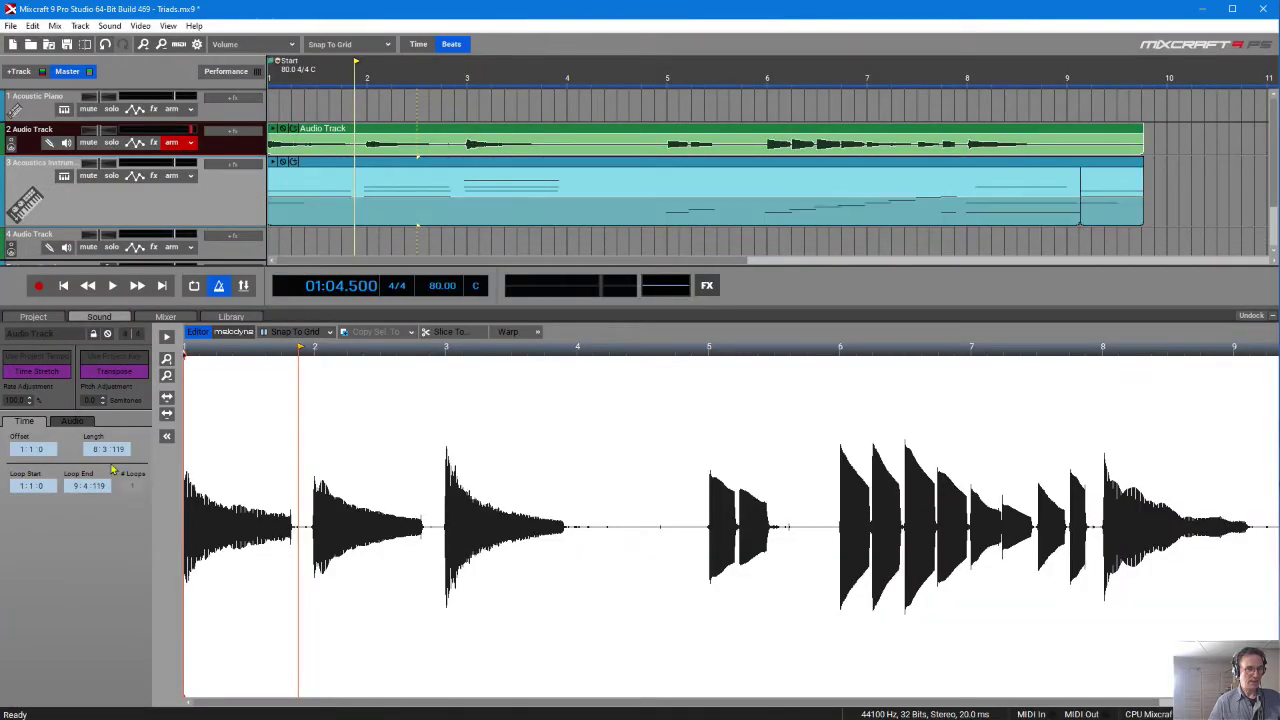
key("Home")
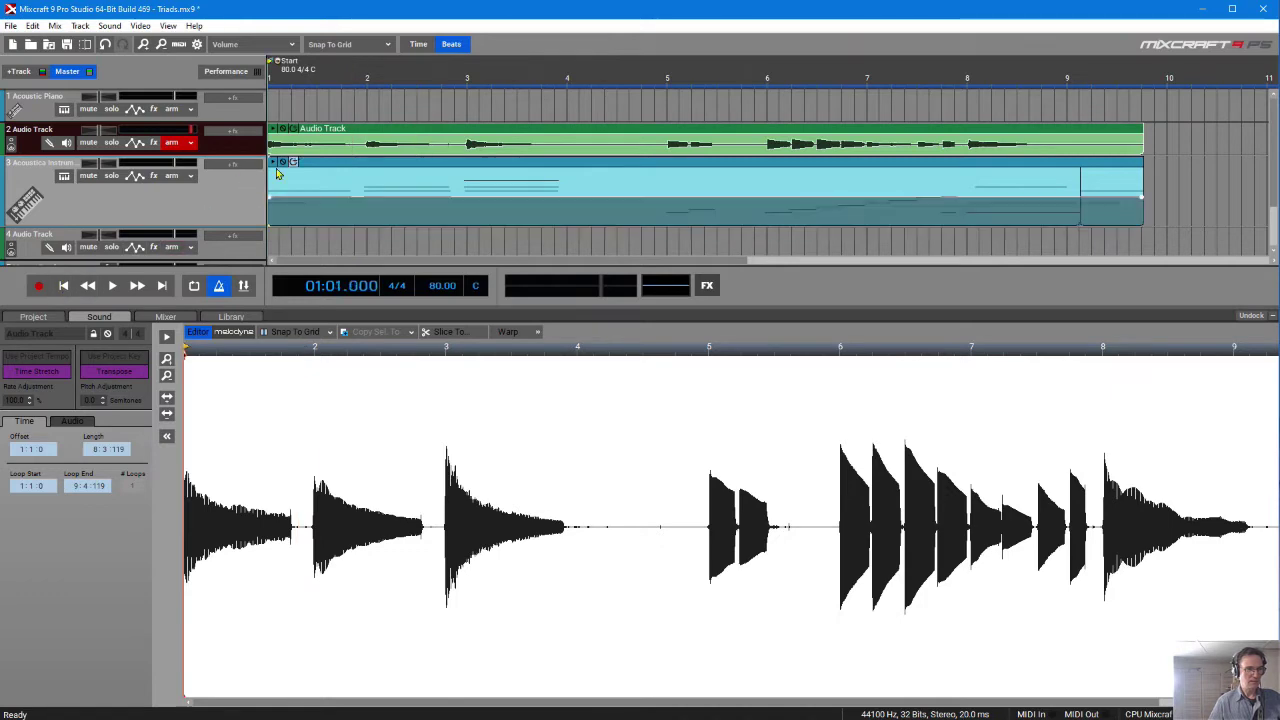
Step: Open the converted MIDI clip in the Sound tab's piano roll editor
left_click(274, 168)
left_click(1133, 208)
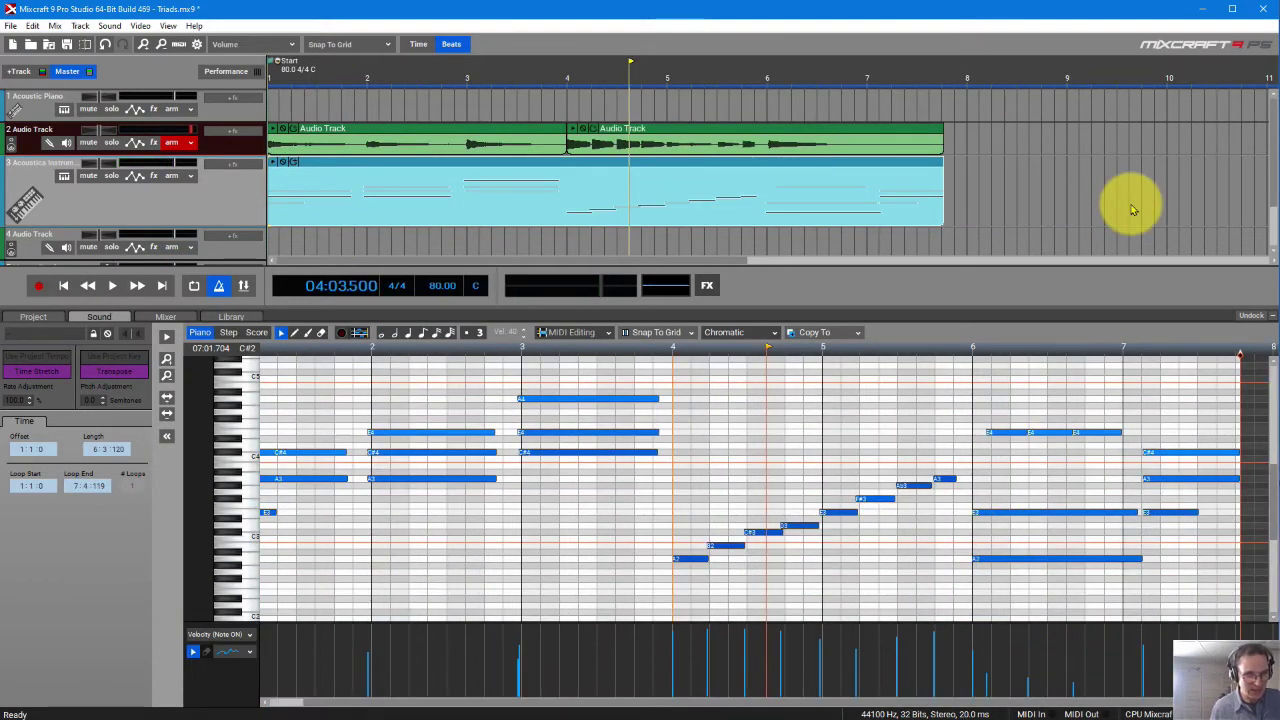
left_click_drag(291, 702, 257, 690)
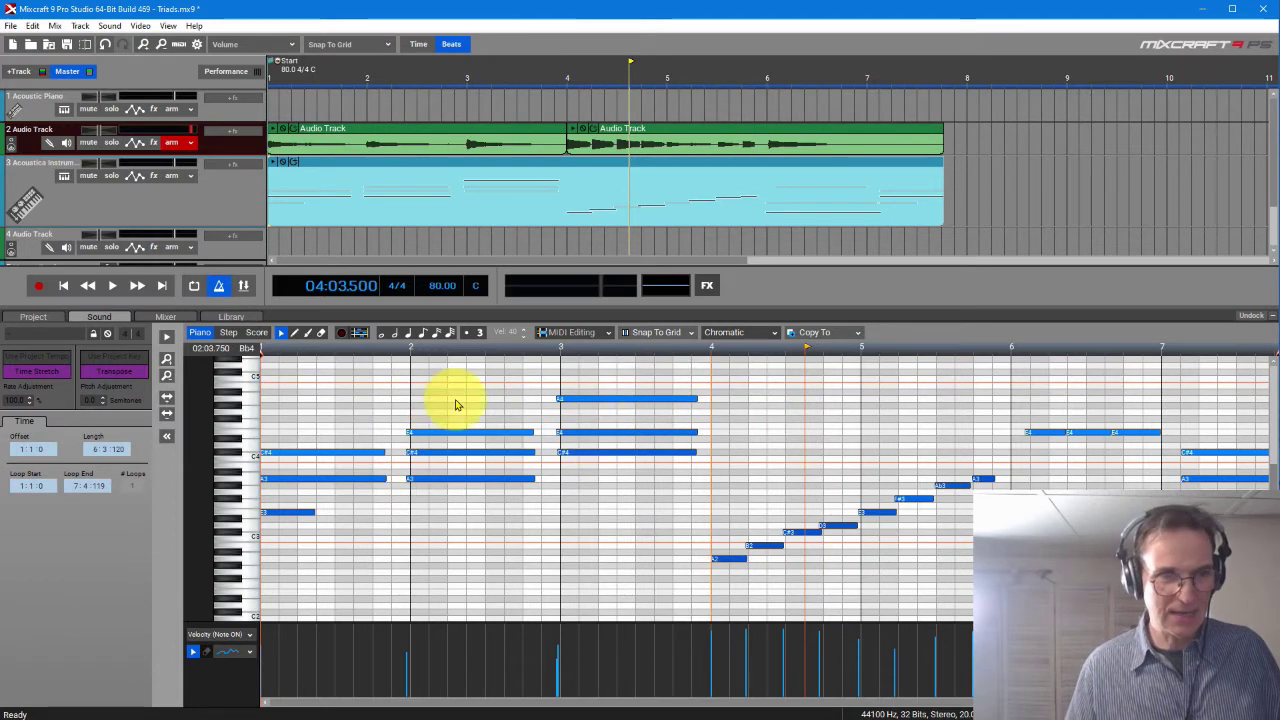
Step: Quantize all notes' start times and note ends to 1/4 notes
left_click(596, 334)
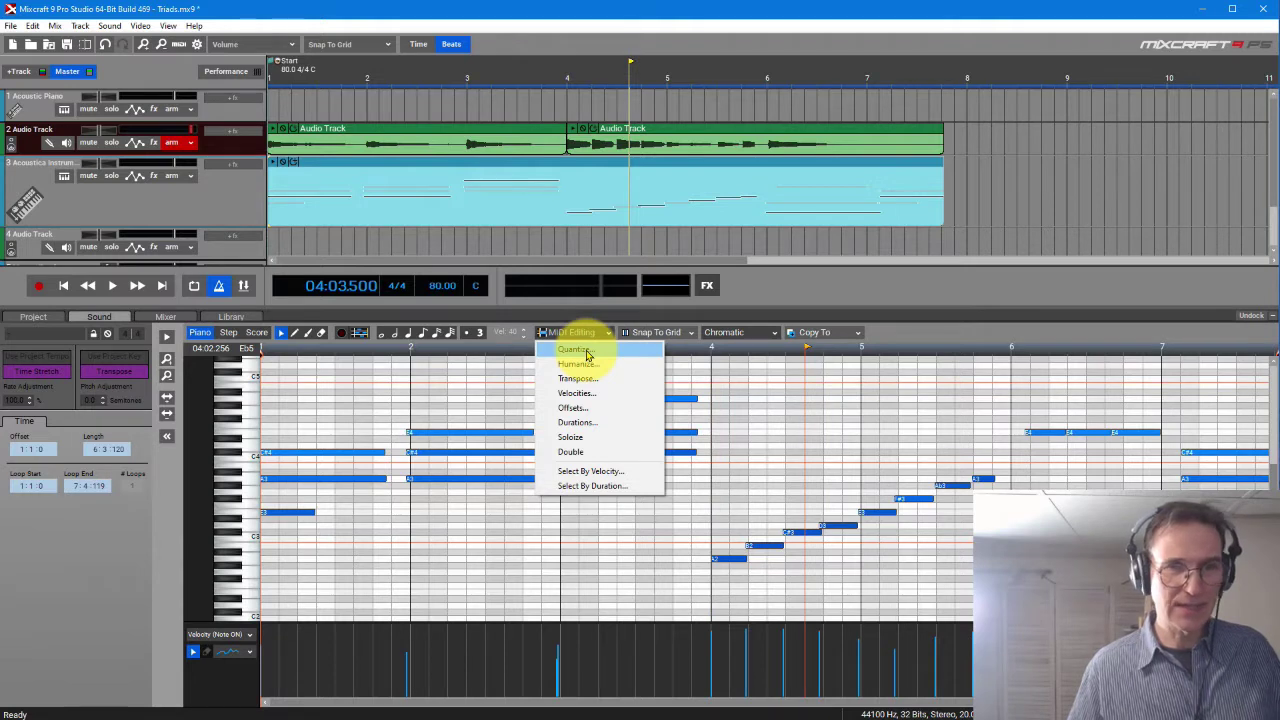
left_click(587, 352)
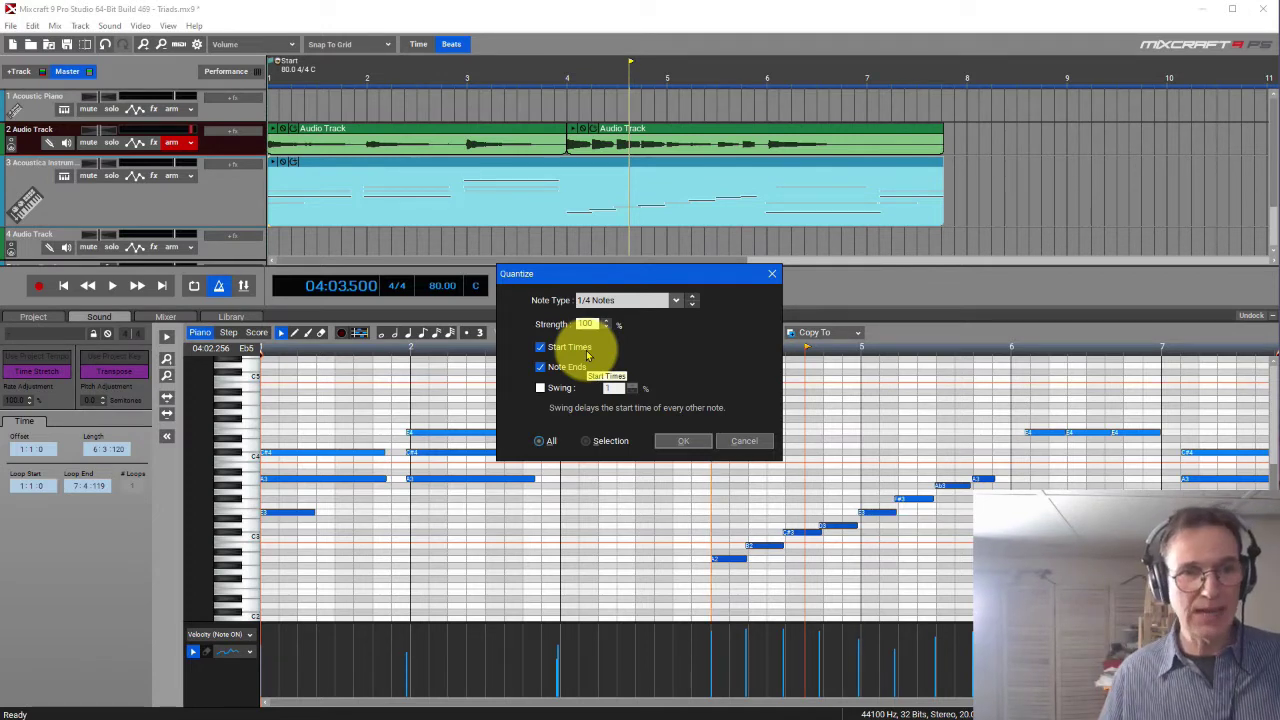
left_click(675, 301)
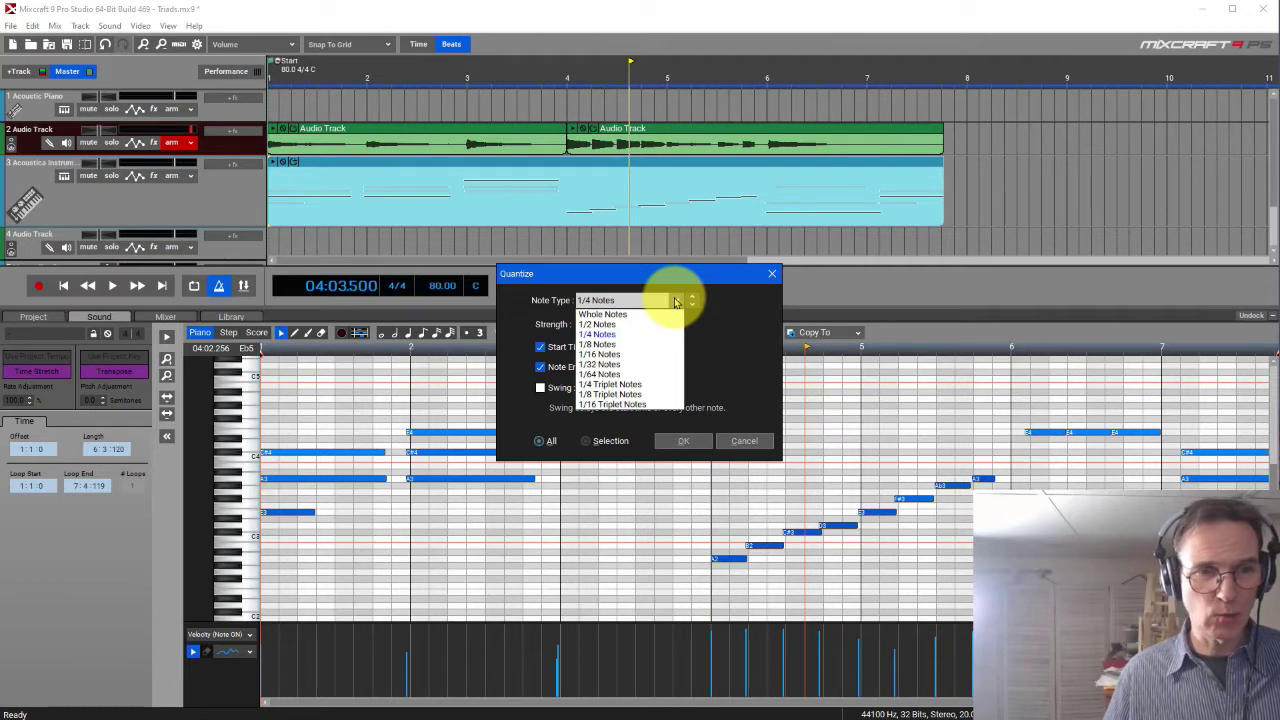
left_click(689, 440)
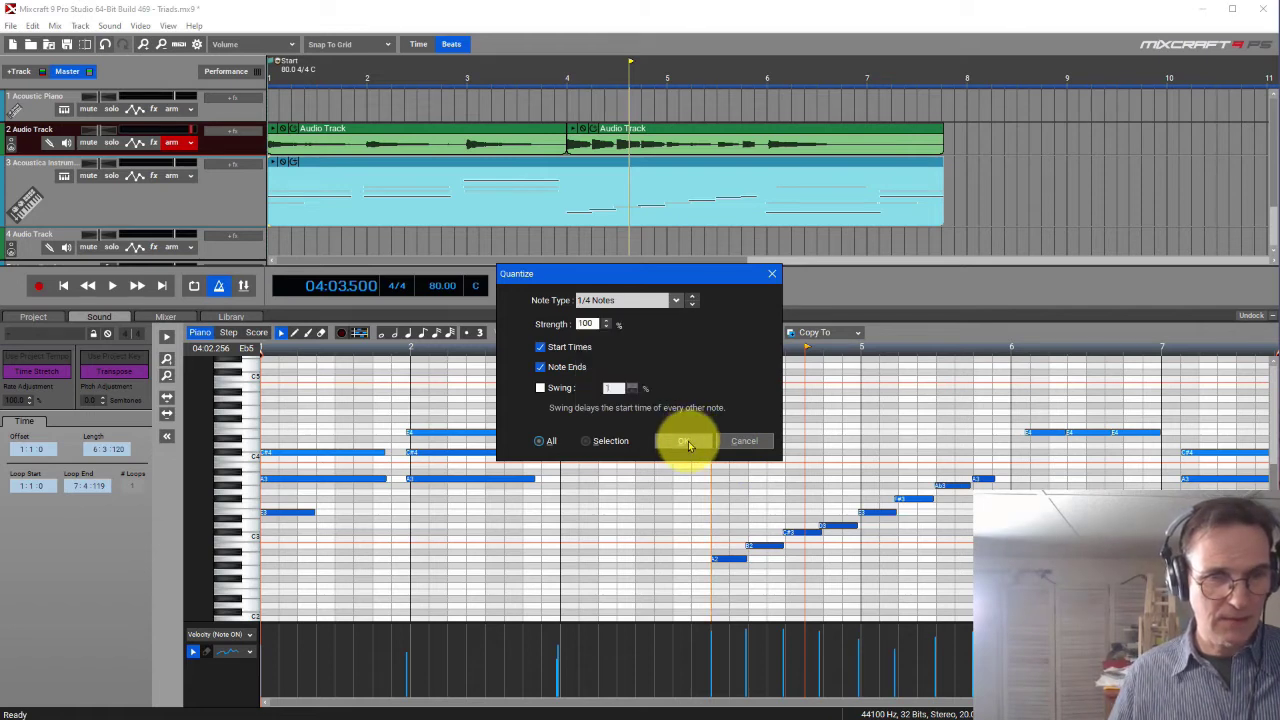
left_click(688, 442)
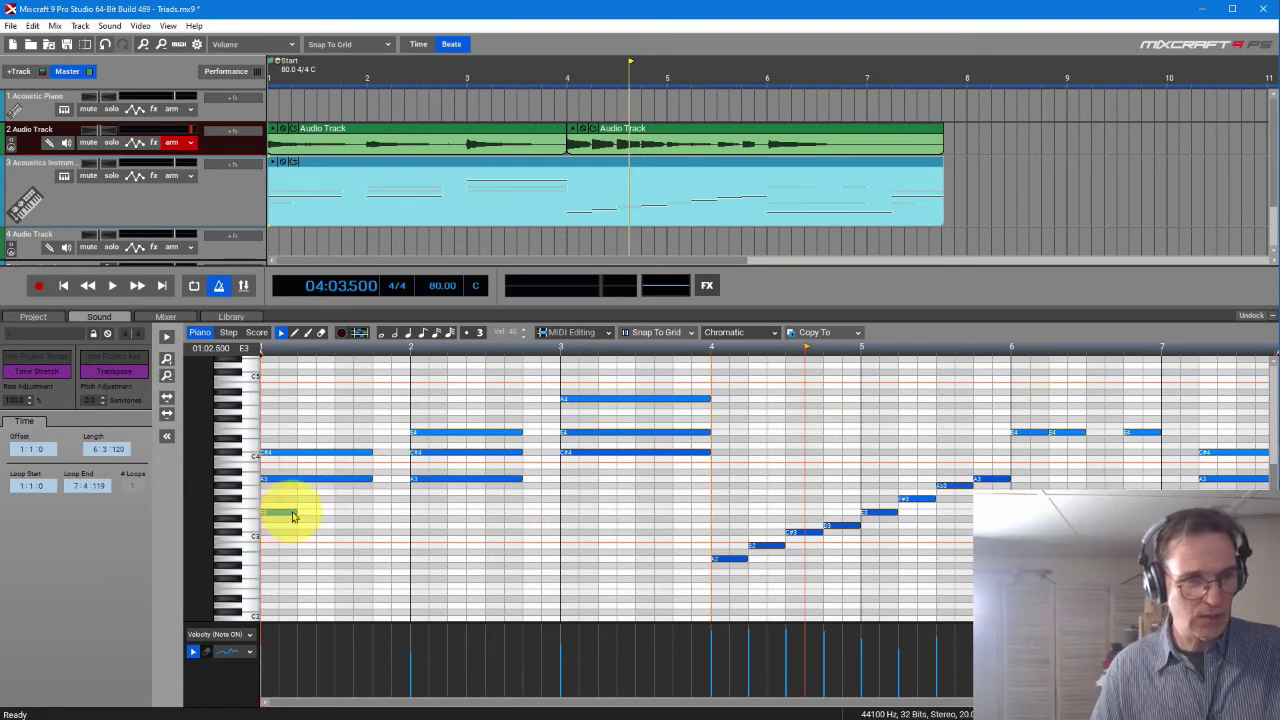
Step: Lengthen the E3, A3, C#4 and E4 chord notes and the low A2 note
left_click_drag(295, 511, 396, 511)
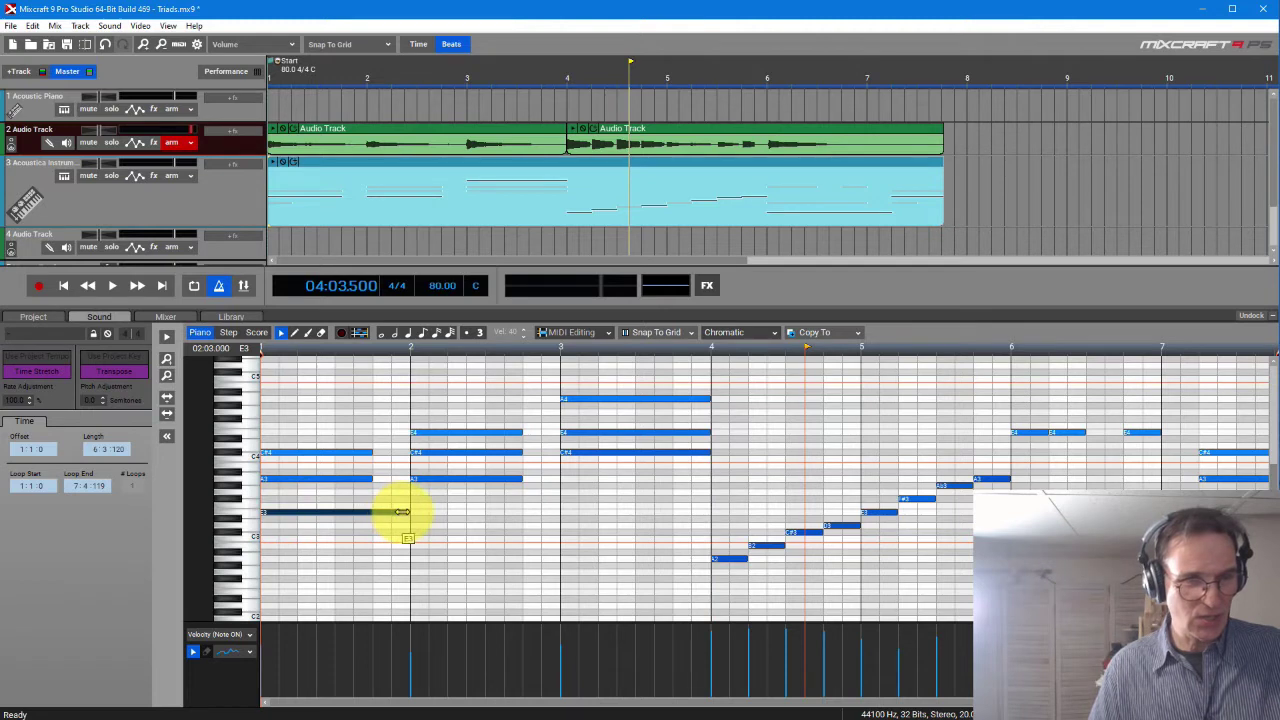
left_click_drag(366, 480, 406, 479)
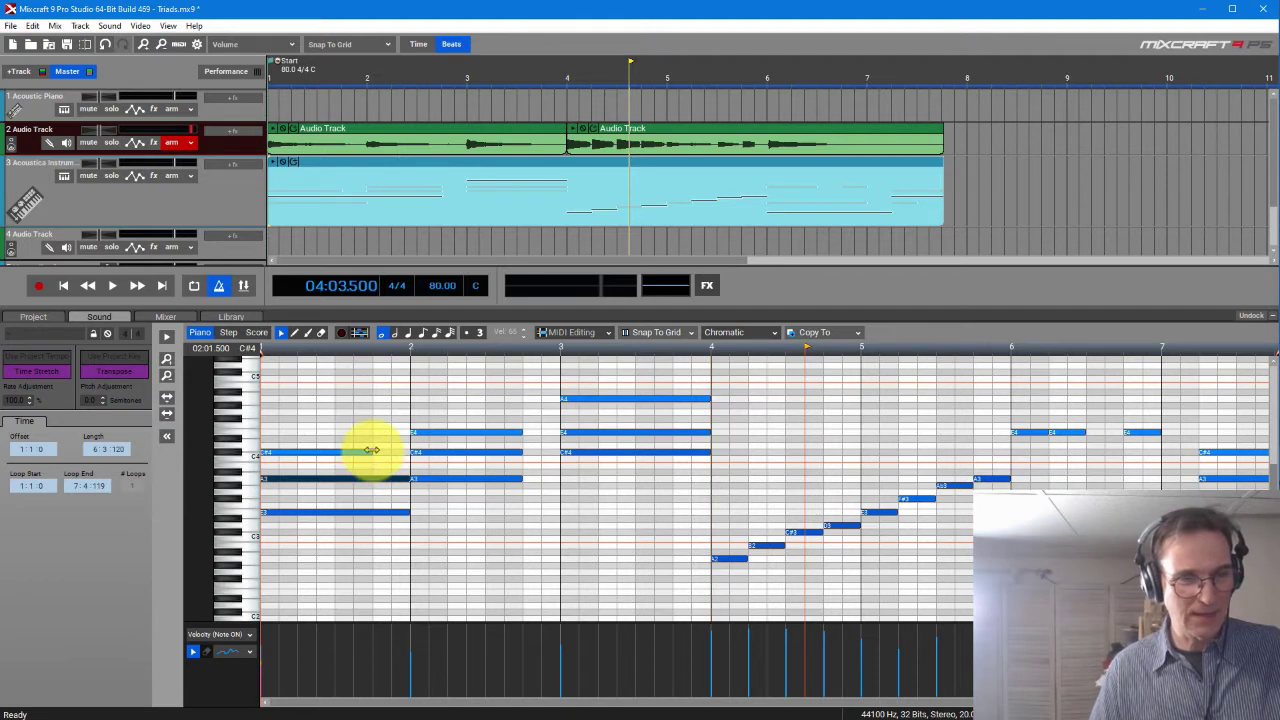
left_click_drag(370, 450, 409, 451)
left_click_drag(518, 432, 560, 479)
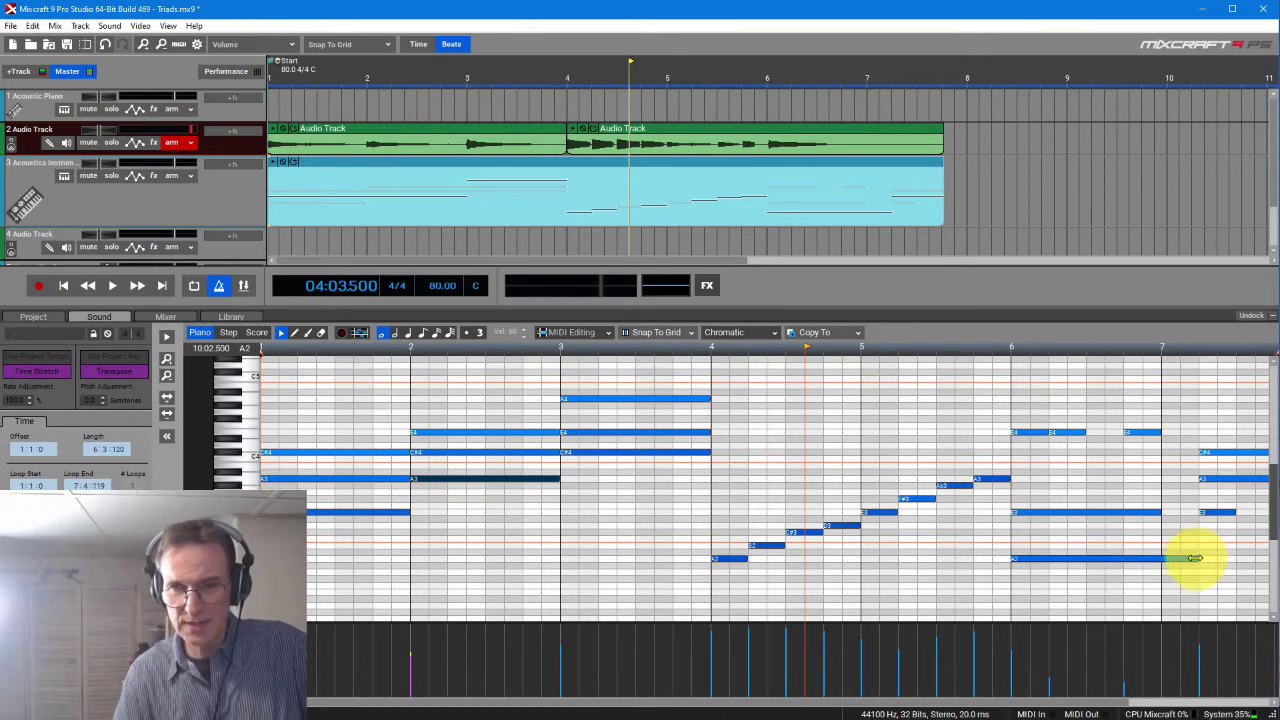
left_click_drag(1190, 563, 1161, 562)
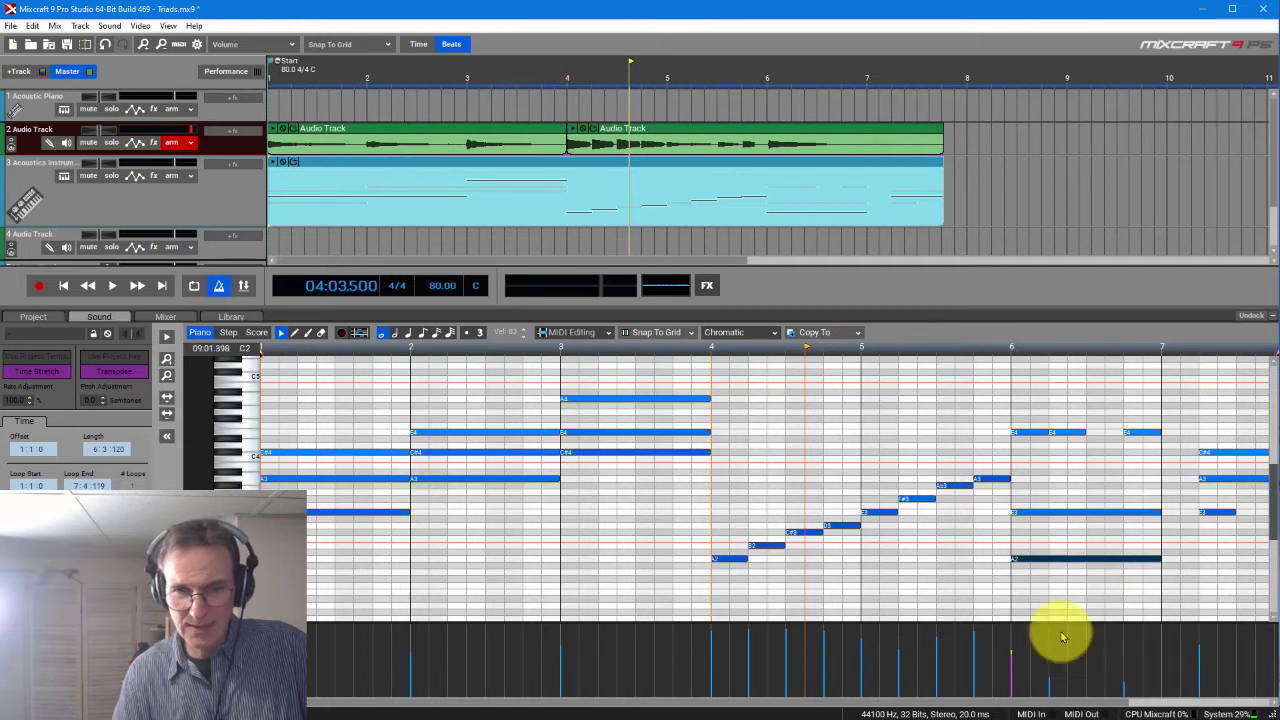
Step: Delete the C#4 and A3 notes of the short final chord
left_click(1240, 457)
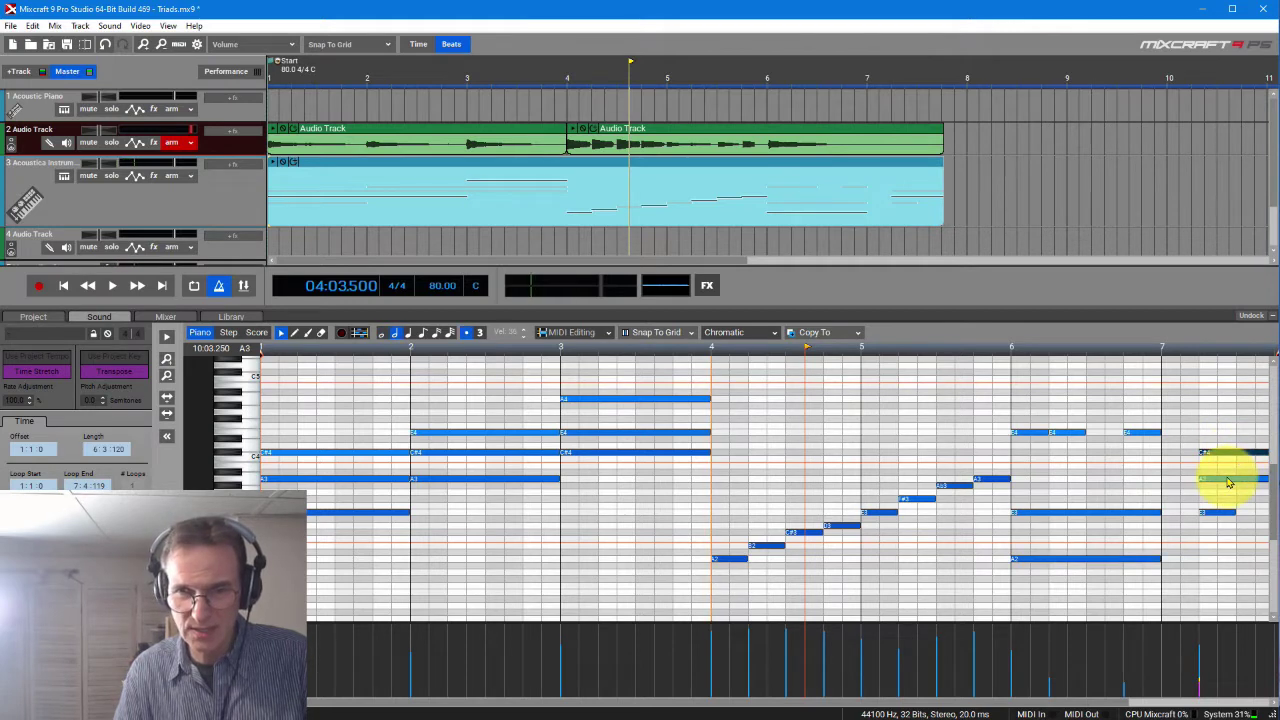
left_click(1229, 483, "ctrl")
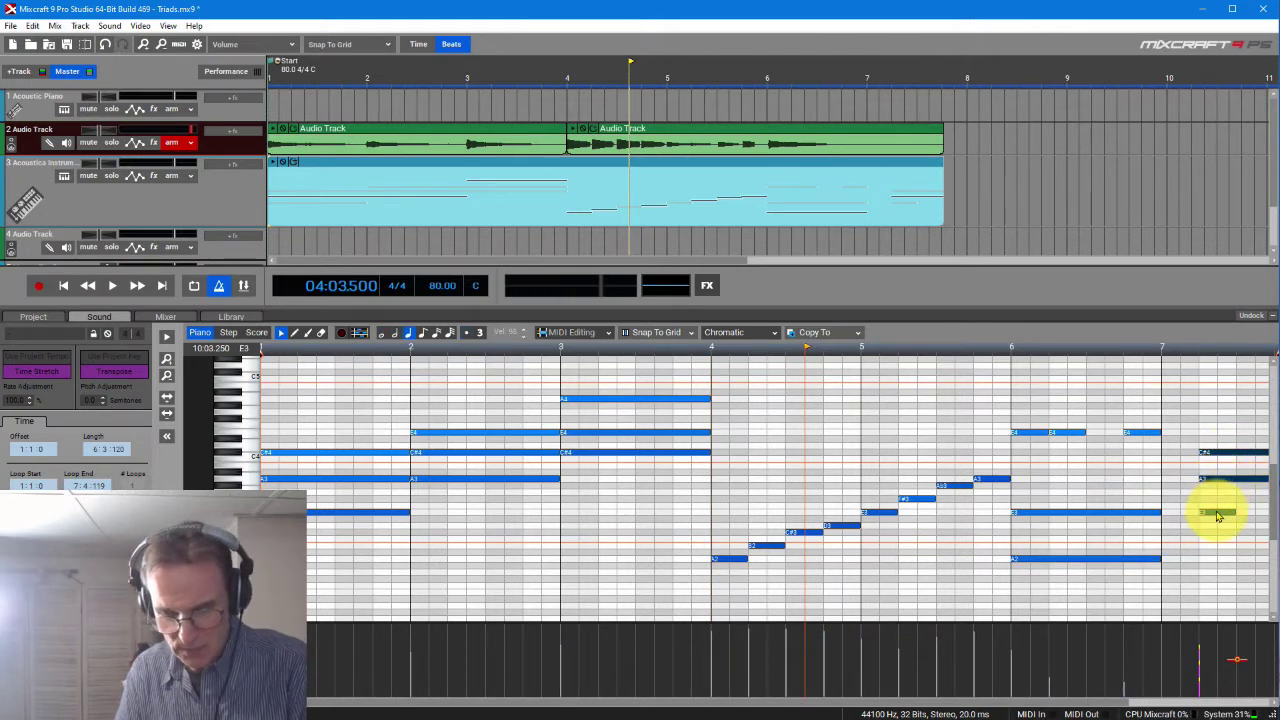
key("Delete")
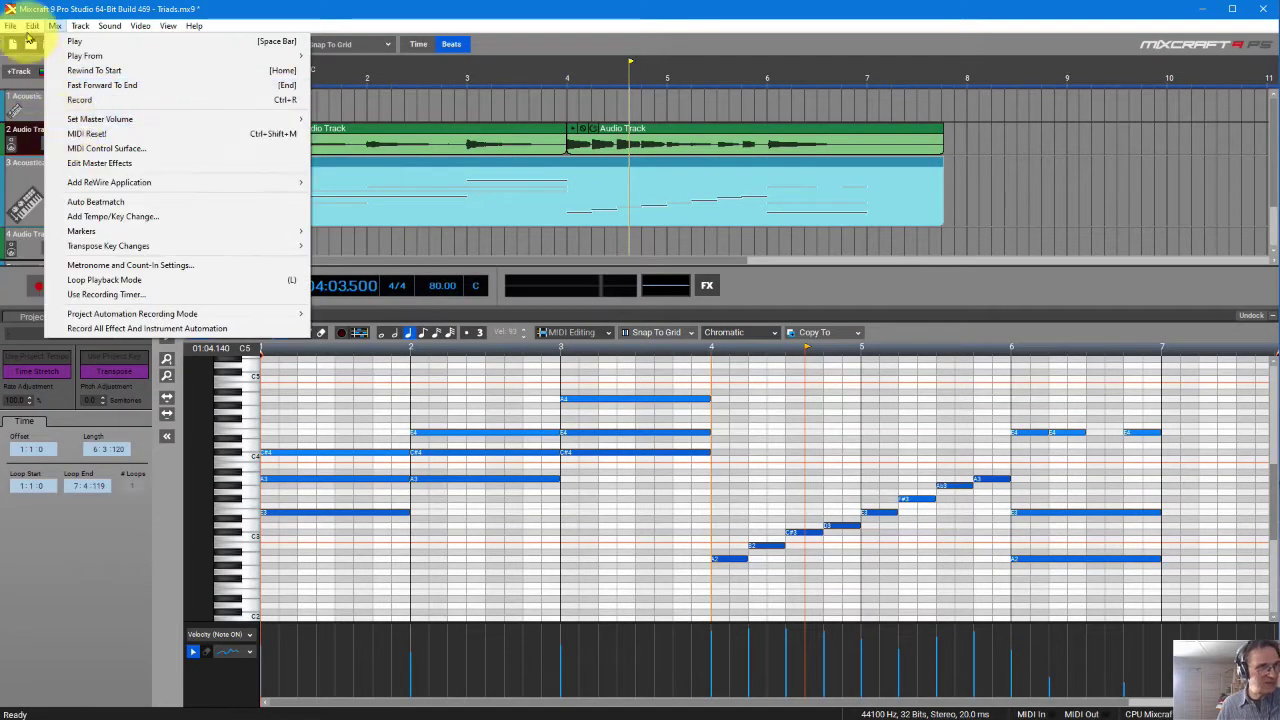
Step: Save the note data as MIDI File Type 1 named Triads, replacing the existing triads.mid
mouse_move(12, 25)
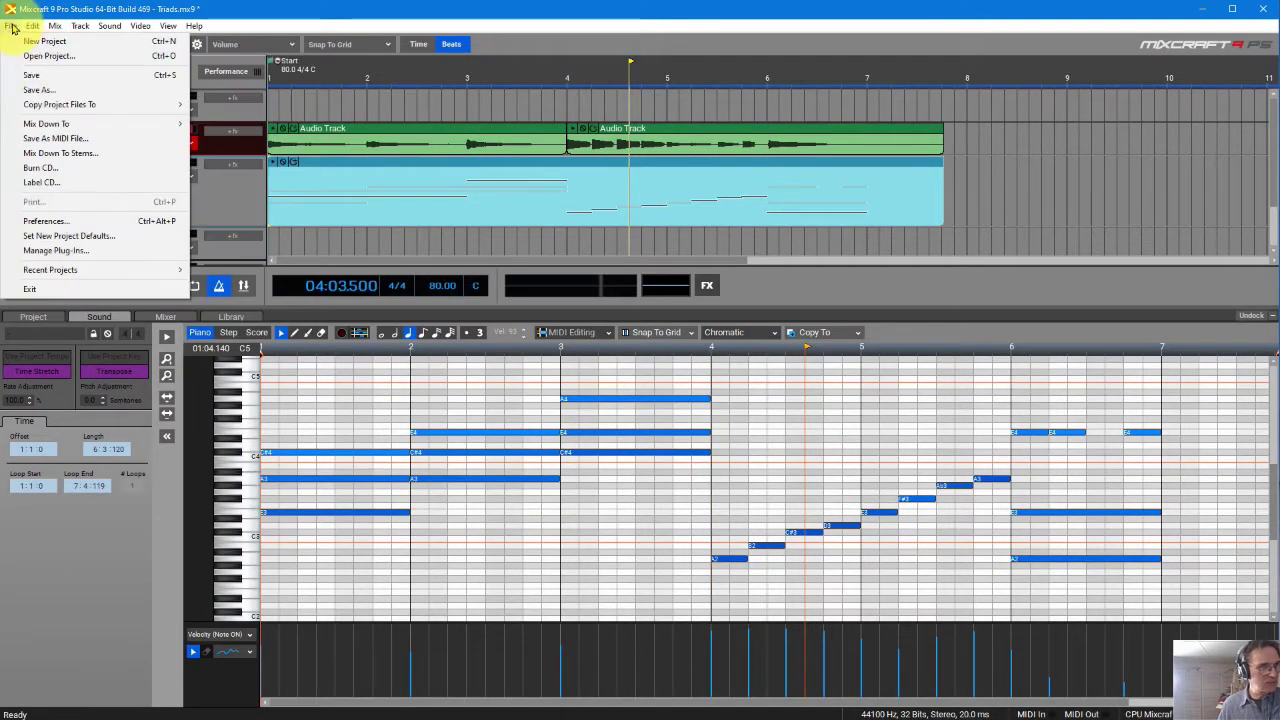
left_click(28, 93)
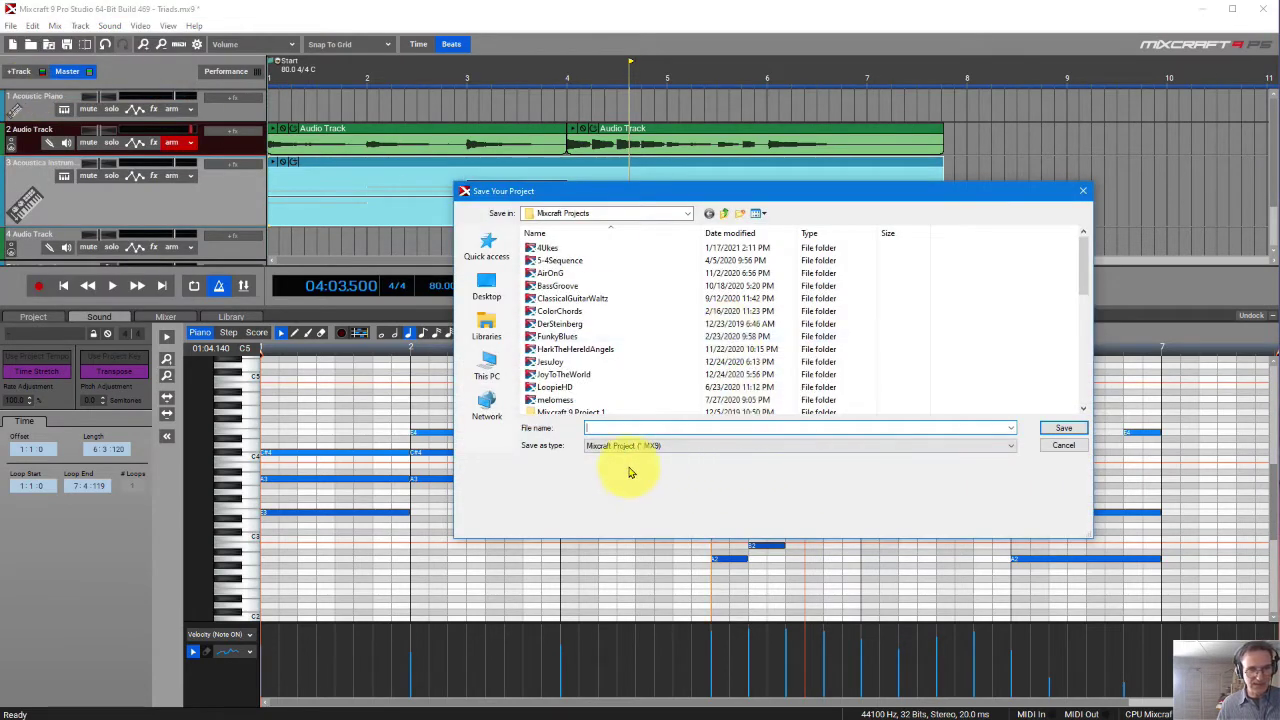
left_click(1013, 447)
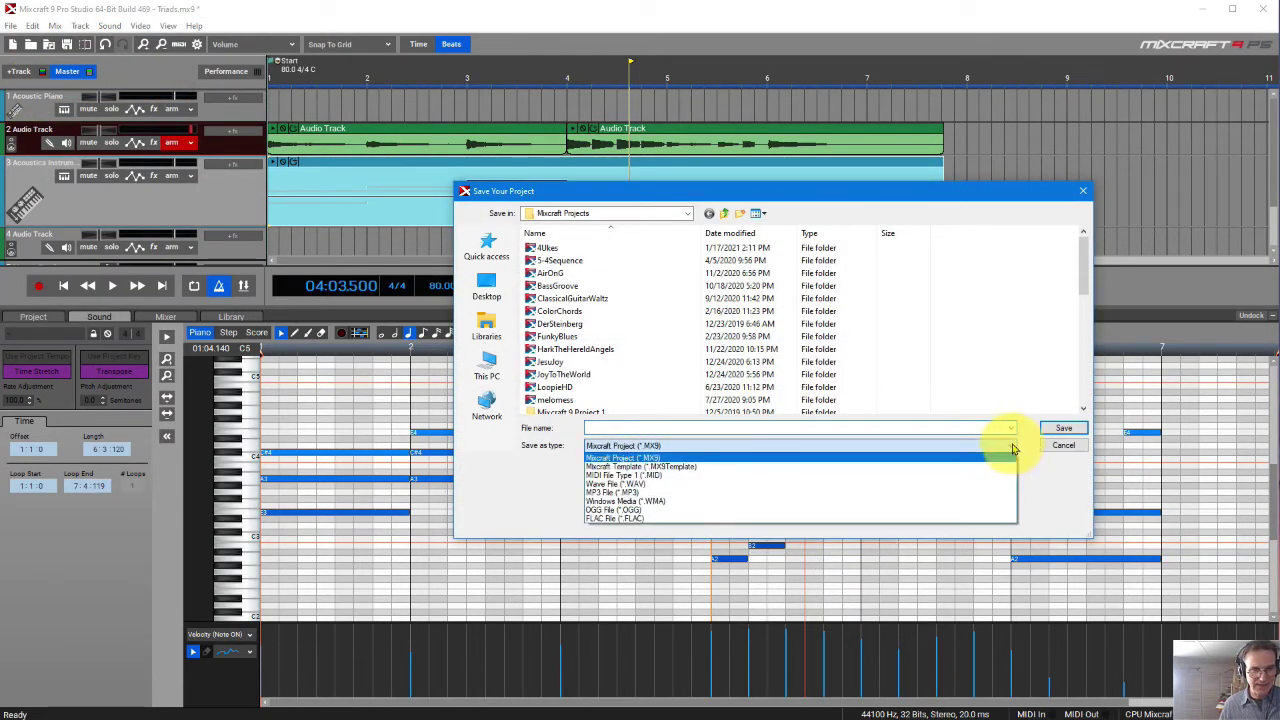
left_click(667, 477)
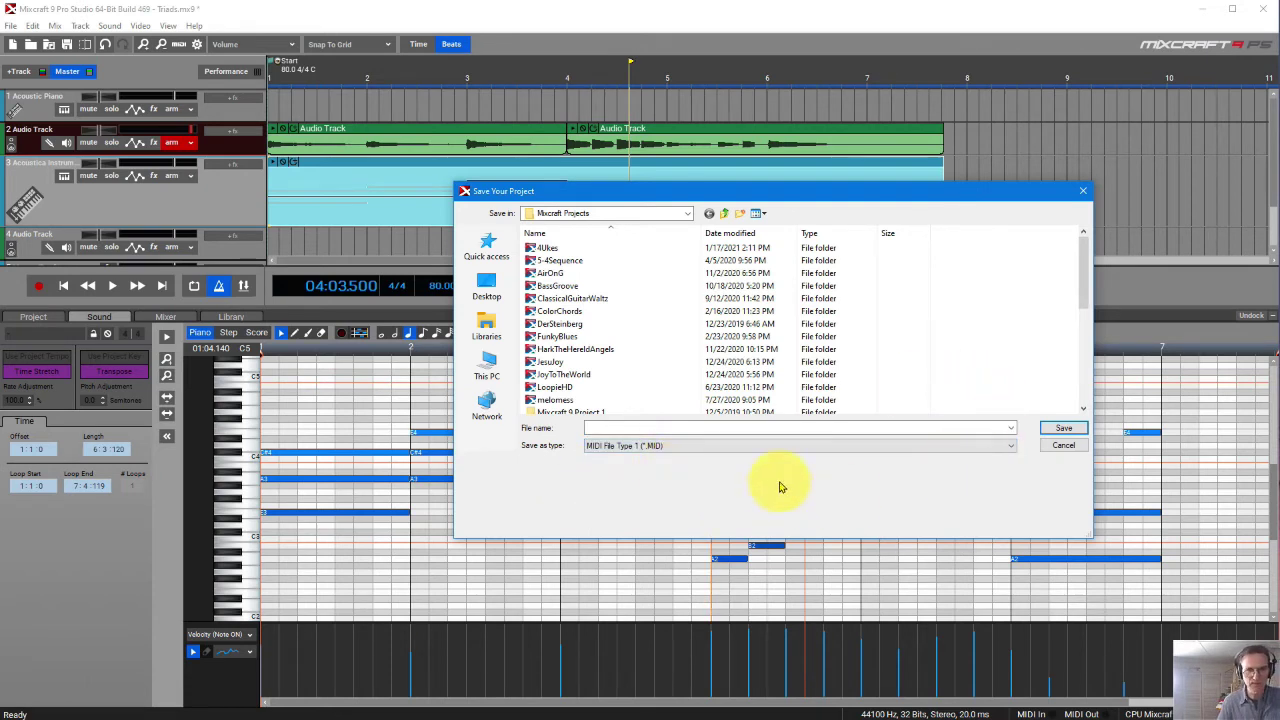
left_click(649, 427)
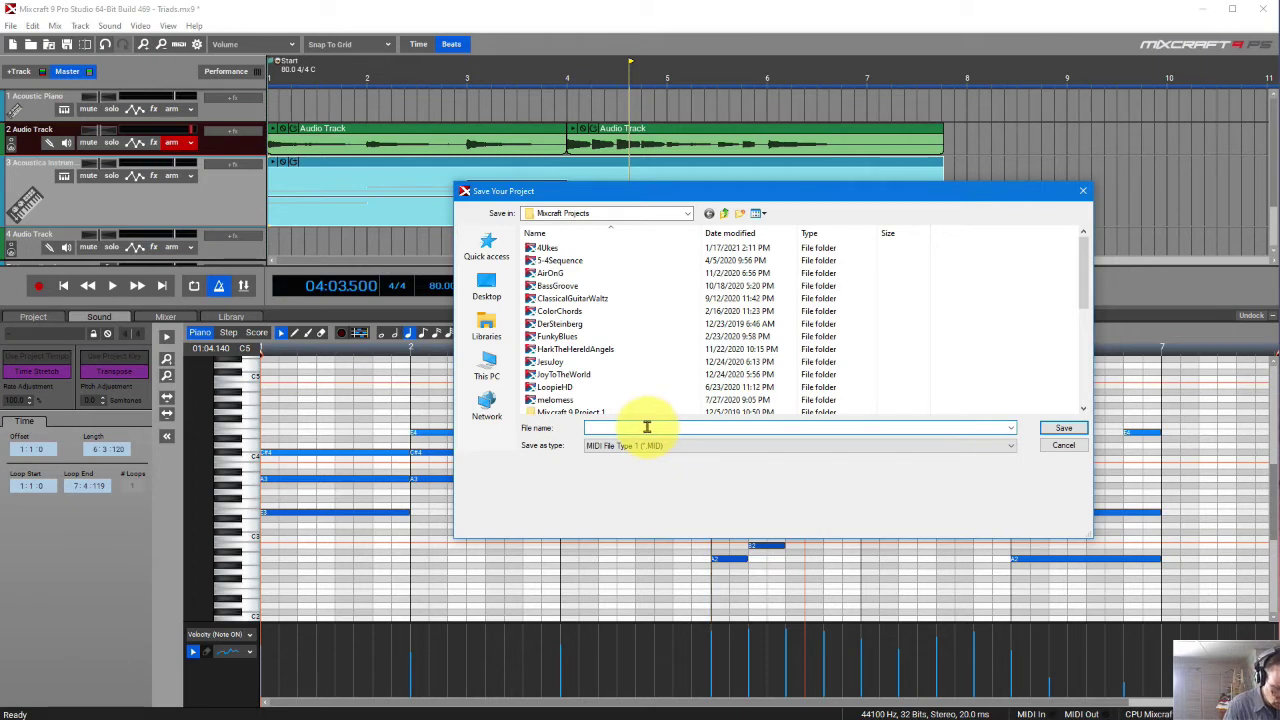
type("Triads")
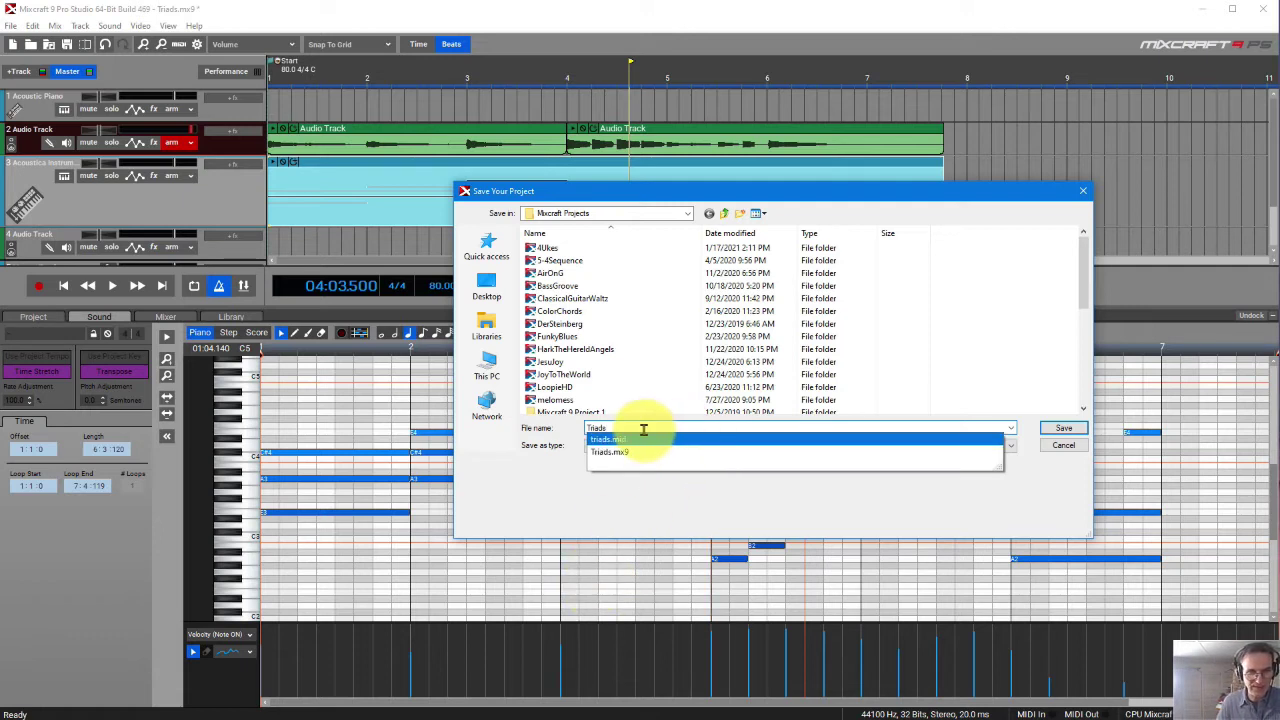
left_click(1058, 431)
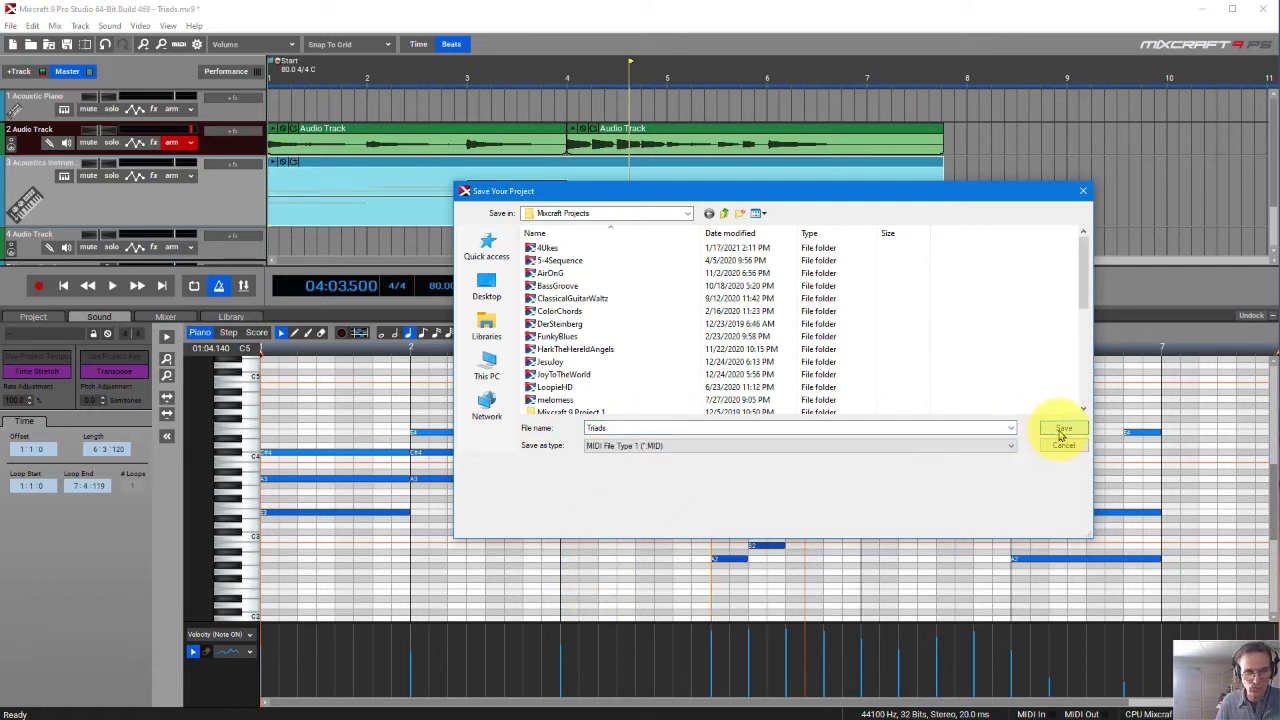
left_click(1060, 433)
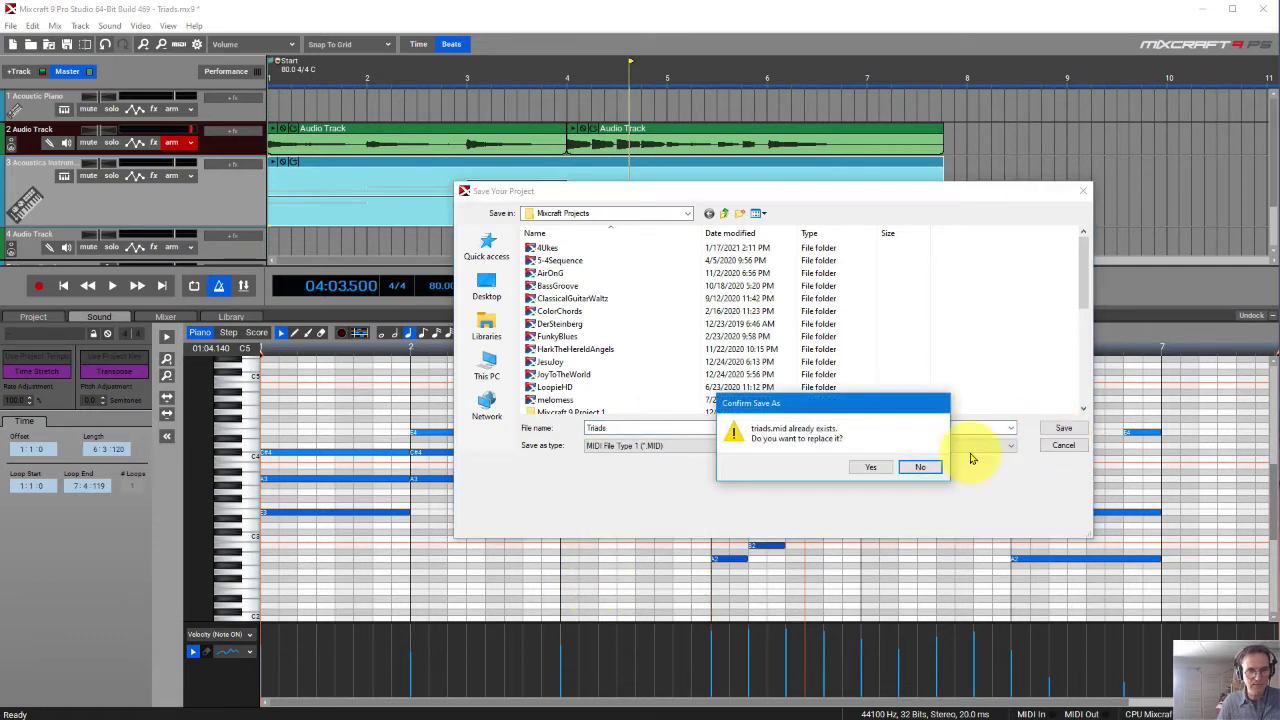
left_click(869, 469)
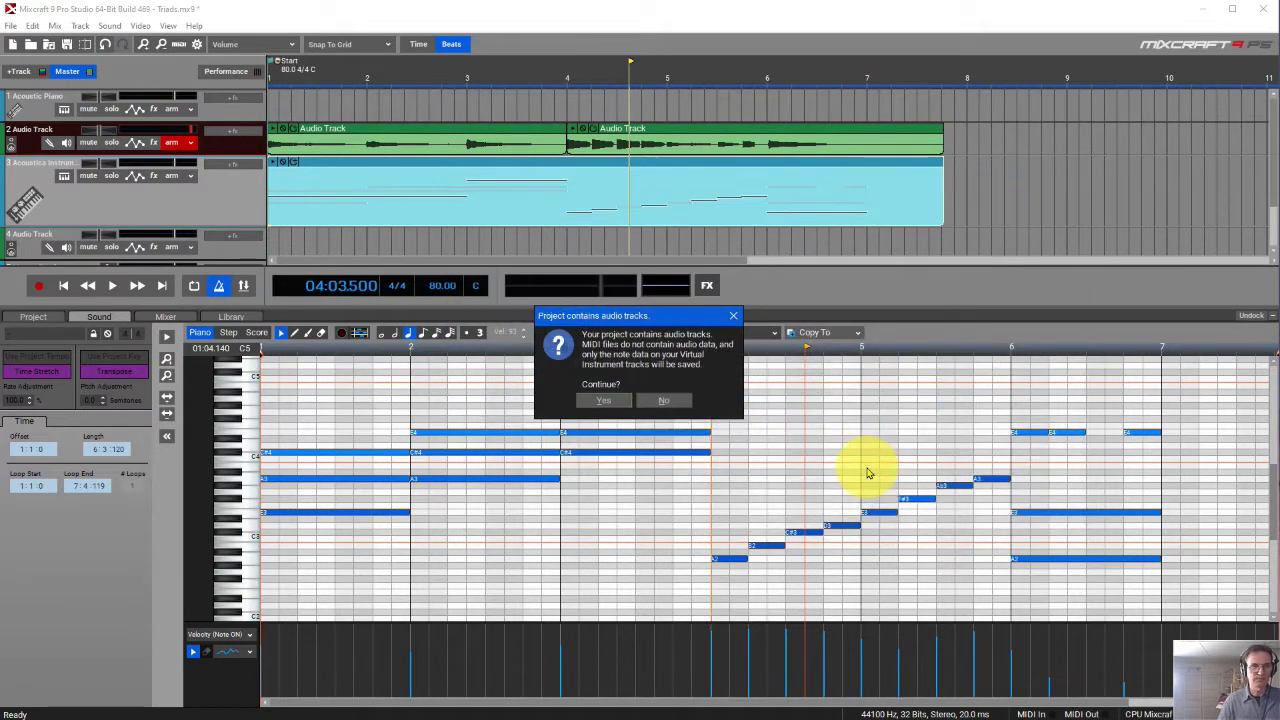
left_click(604, 401)
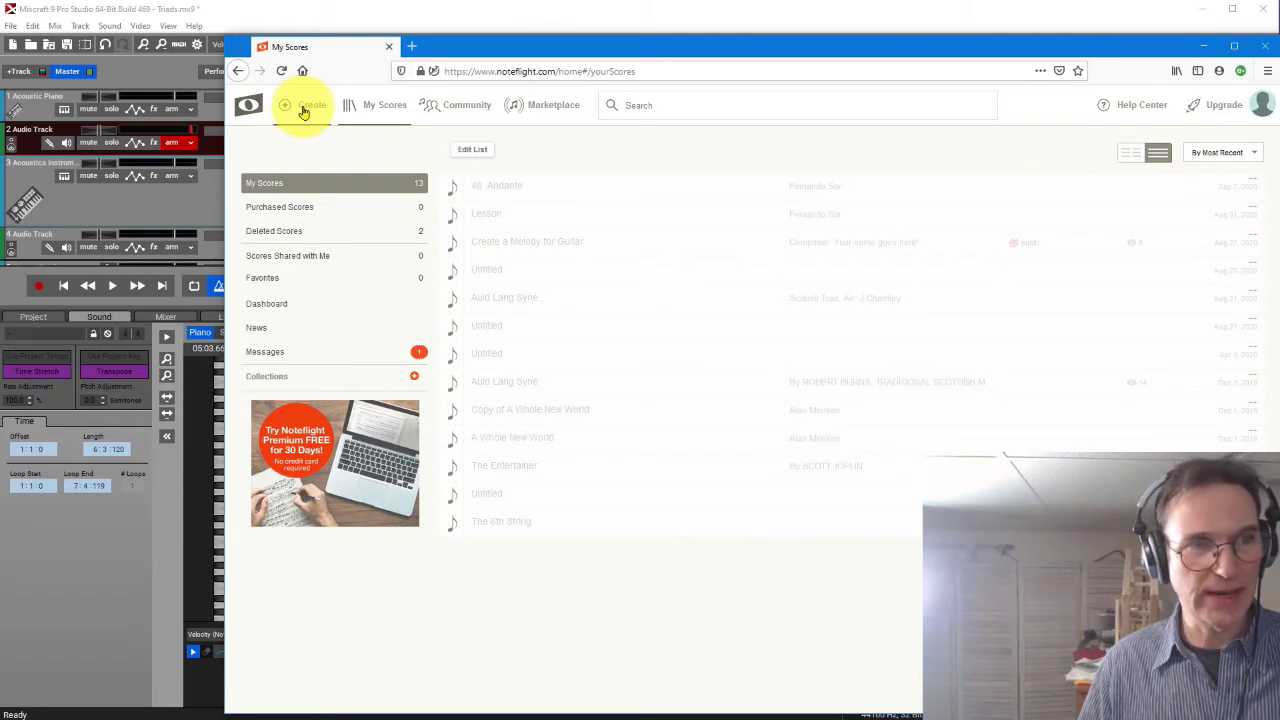
Step: Create a new Noteflight score by importing the triads.mid file
left_click(304, 110)
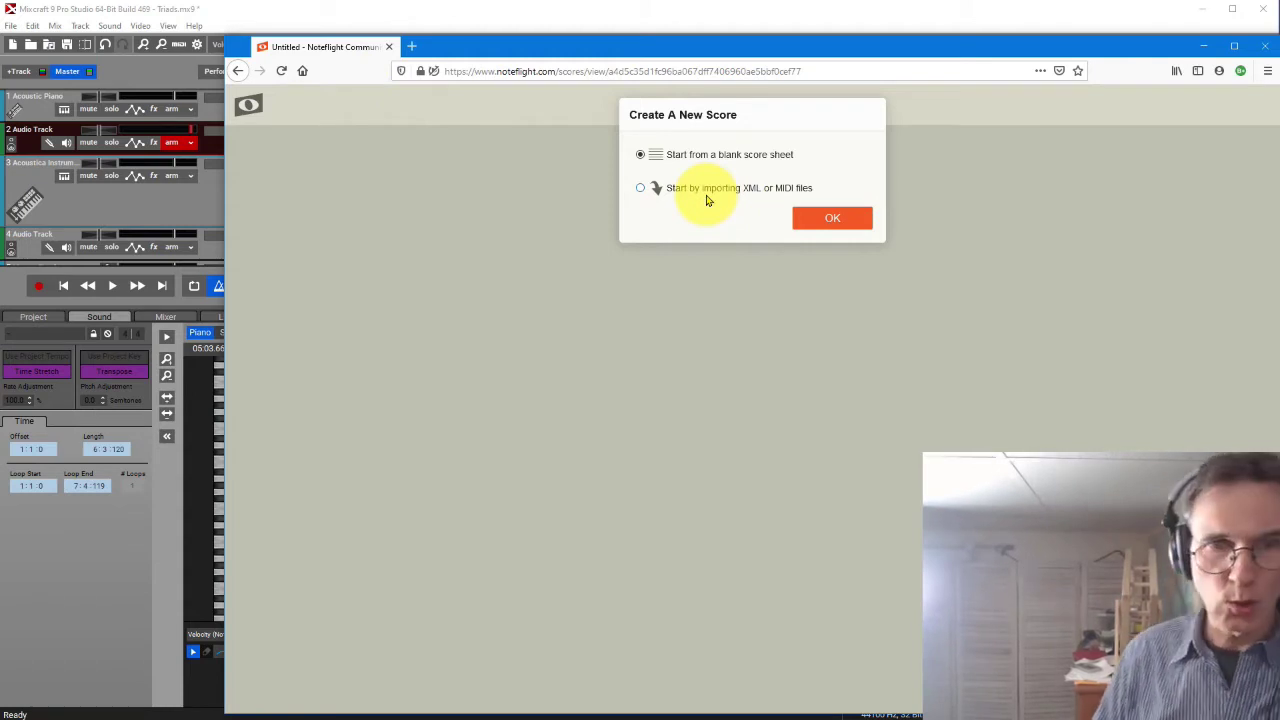
left_click(641, 188)
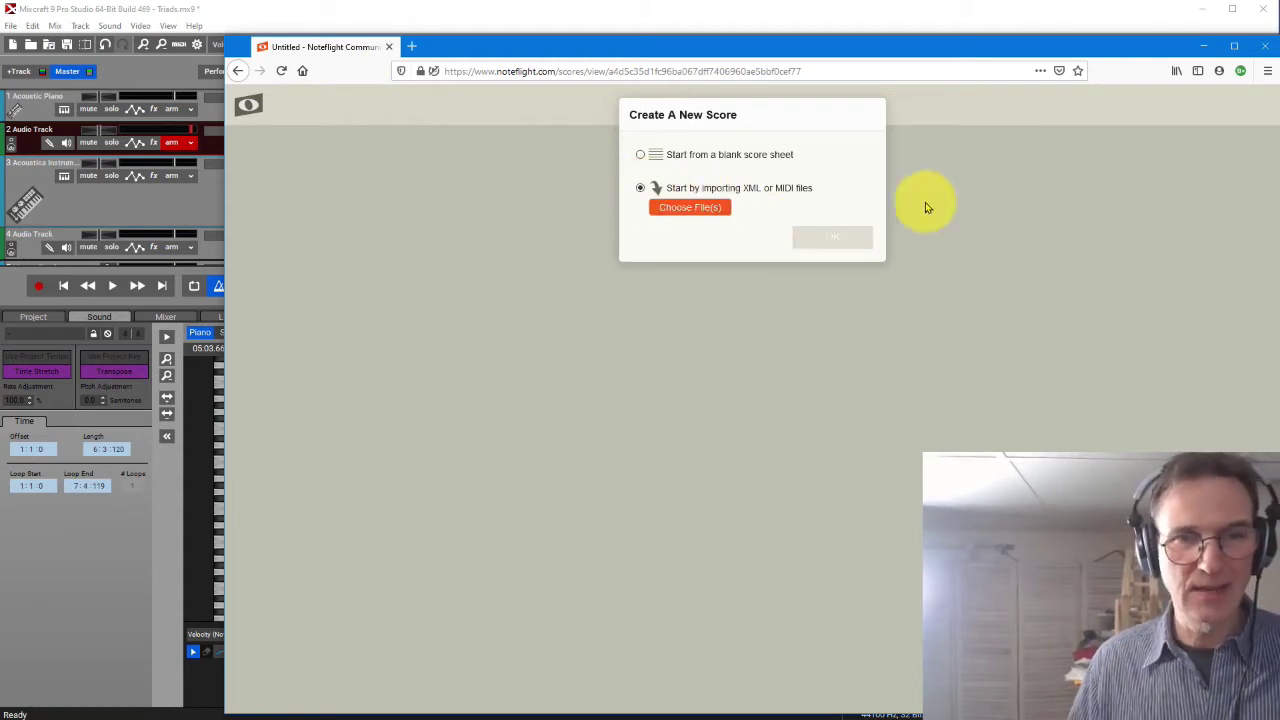
left_click(700, 212)
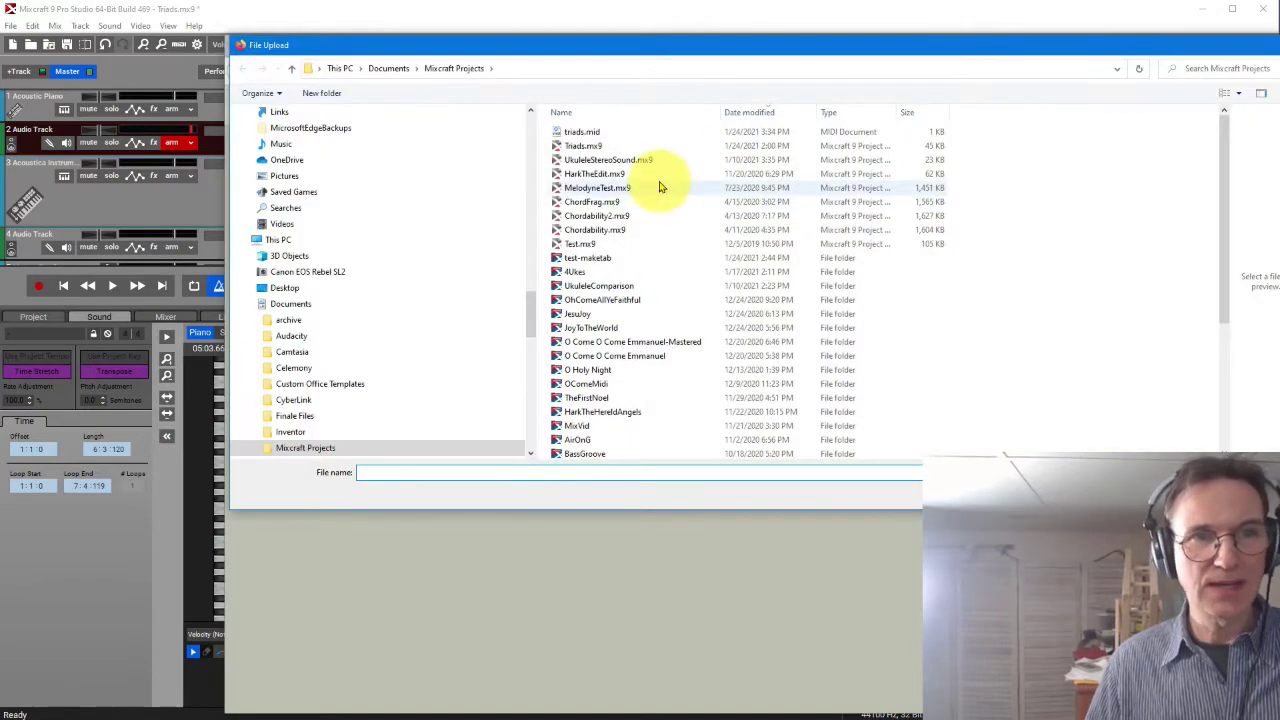
left_click(585, 132)
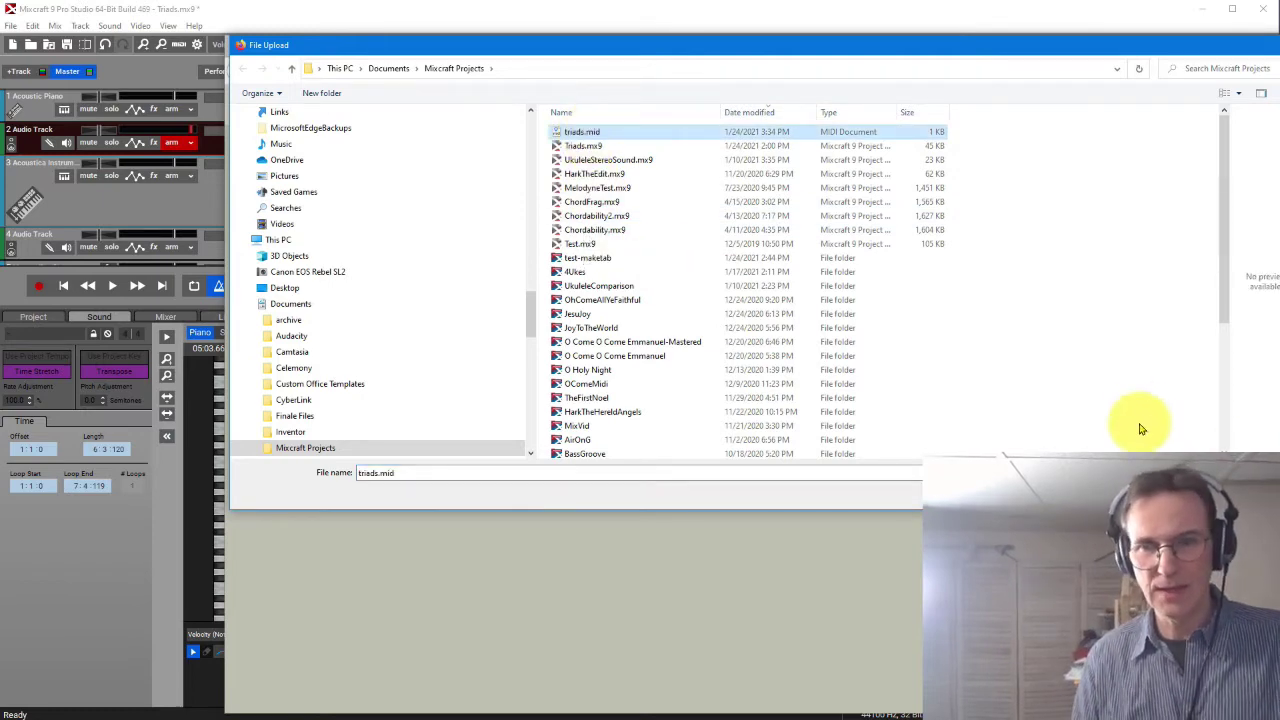
left_click(1030, 490)
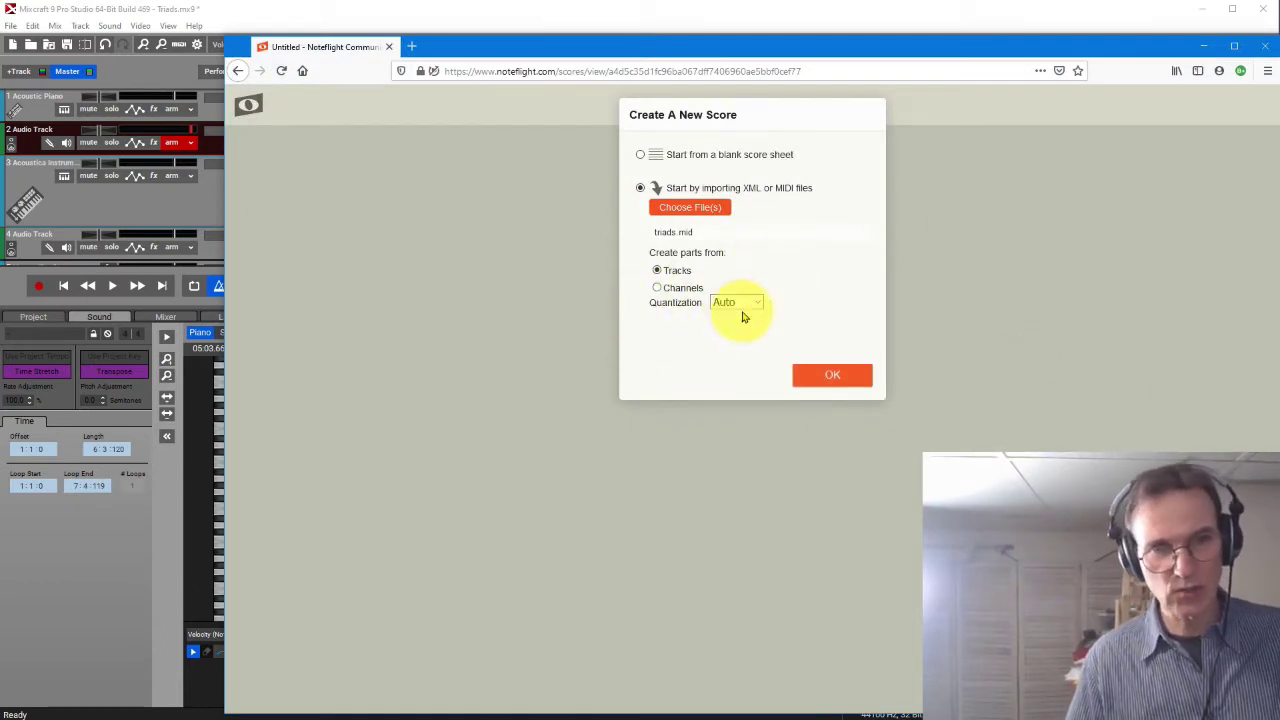
left_click(825, 385)
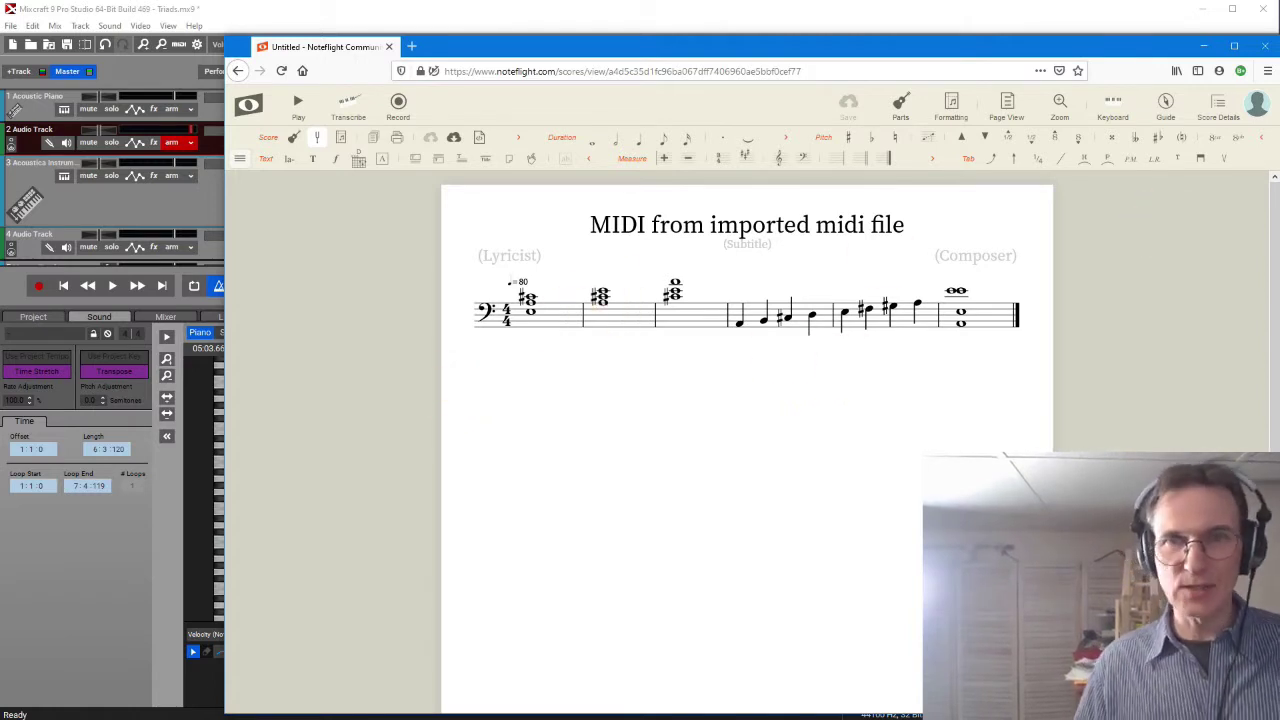
Step: Change the imported Acoustica instruments part to Plucked Strings > Guitar, then clear the staff selection
left_click(901, 108)
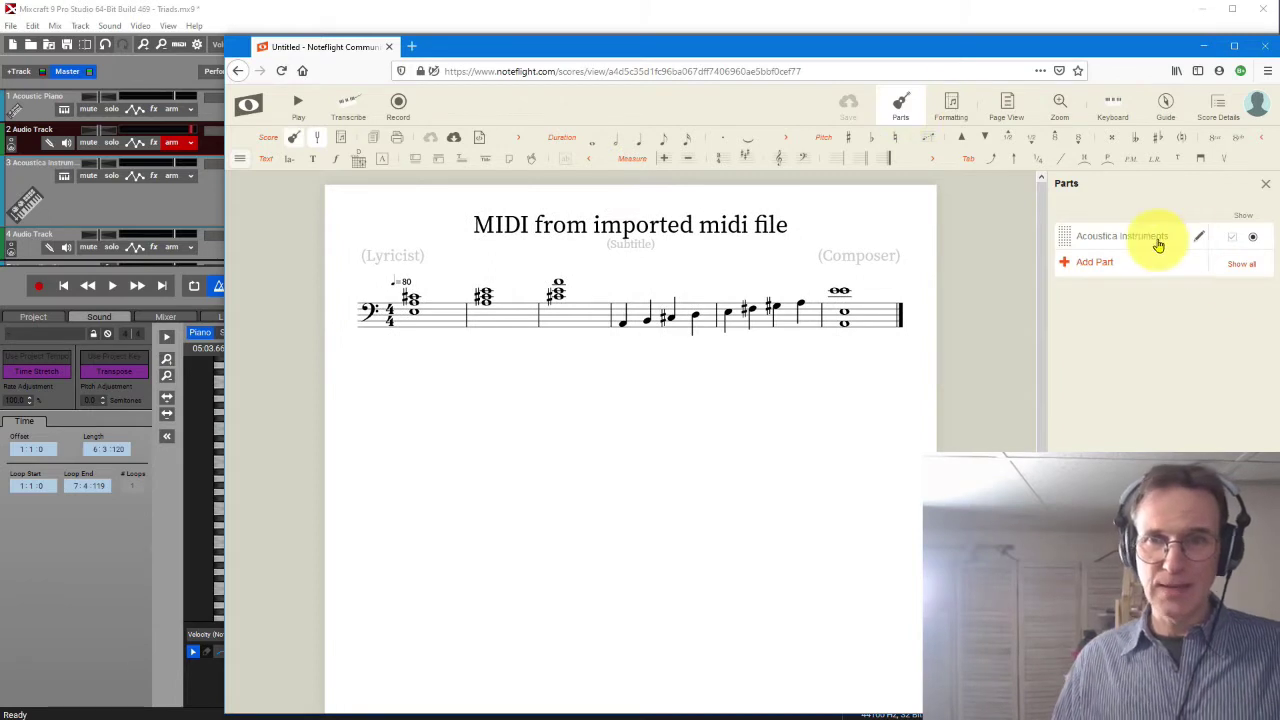
left_click(1108, 240)
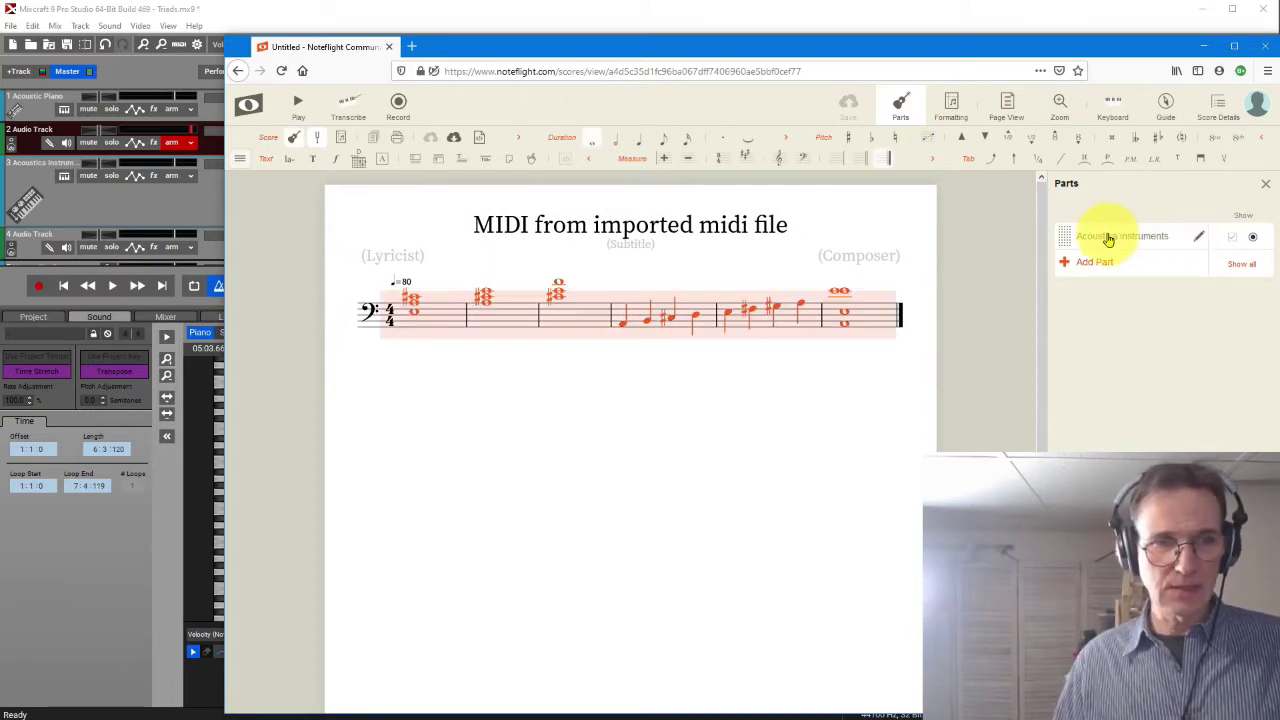
left_click(1198, 237)
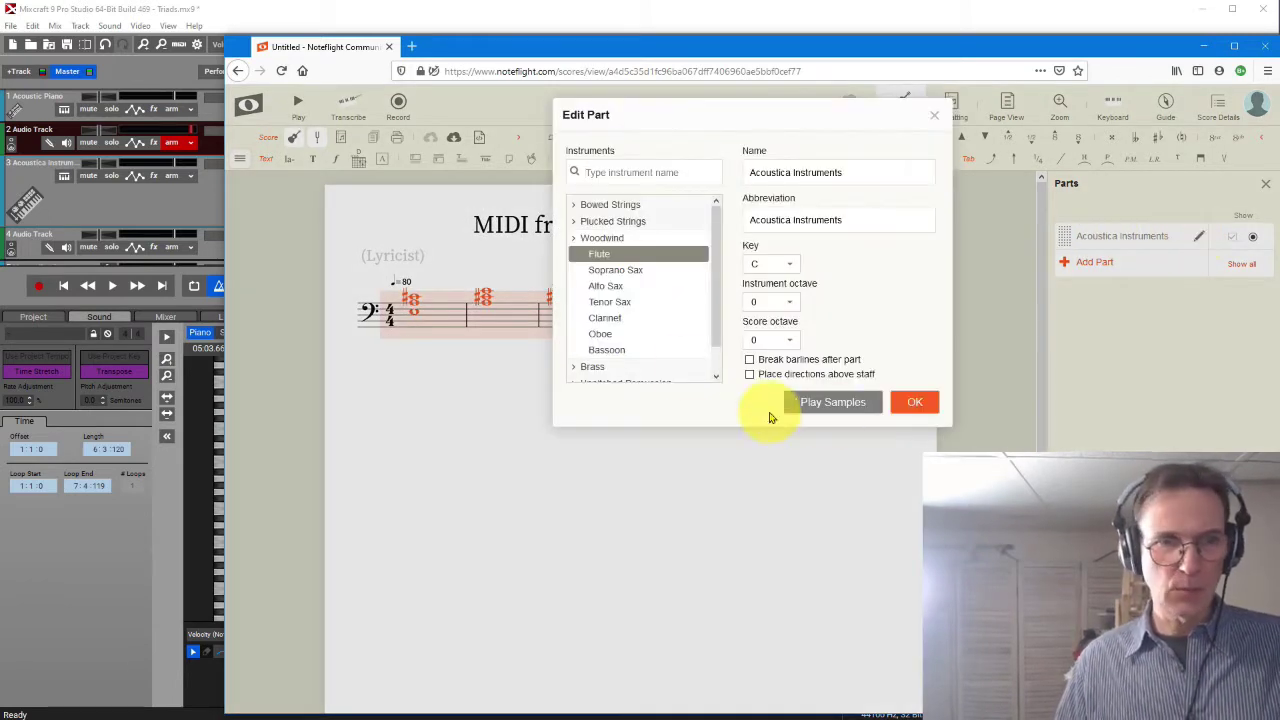
left_click(578, 221)
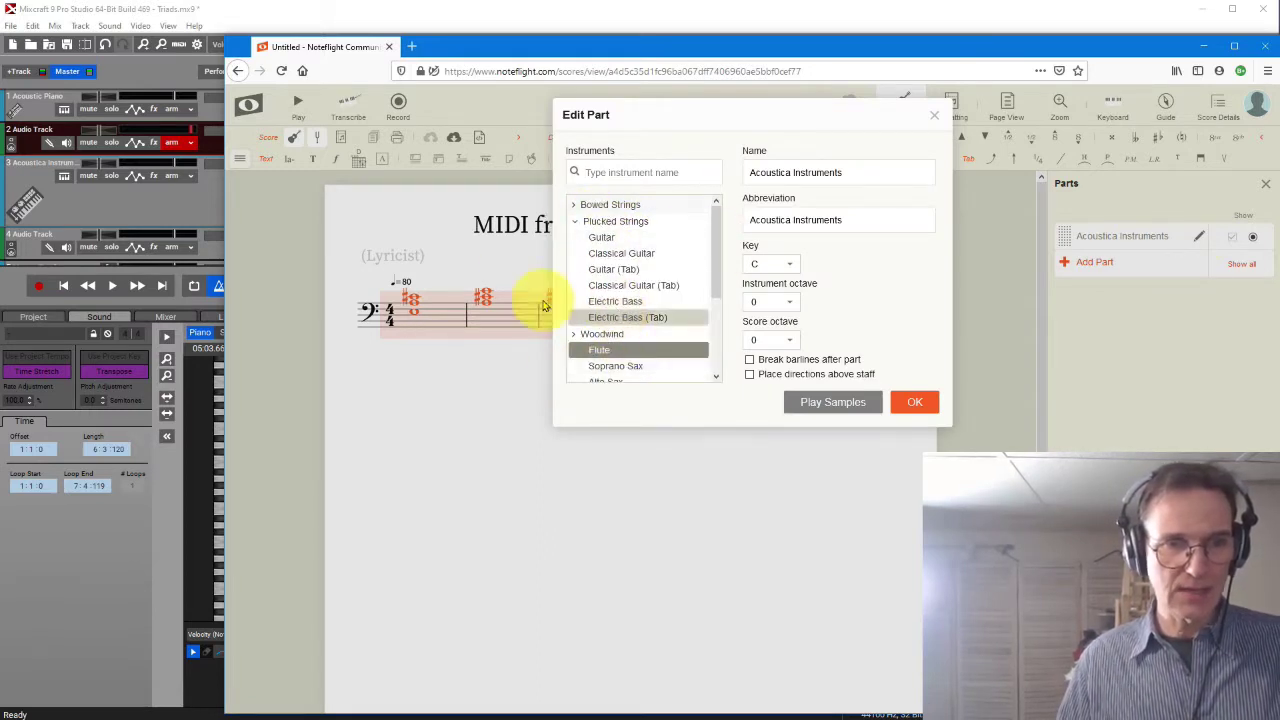
left_click(603, 241)
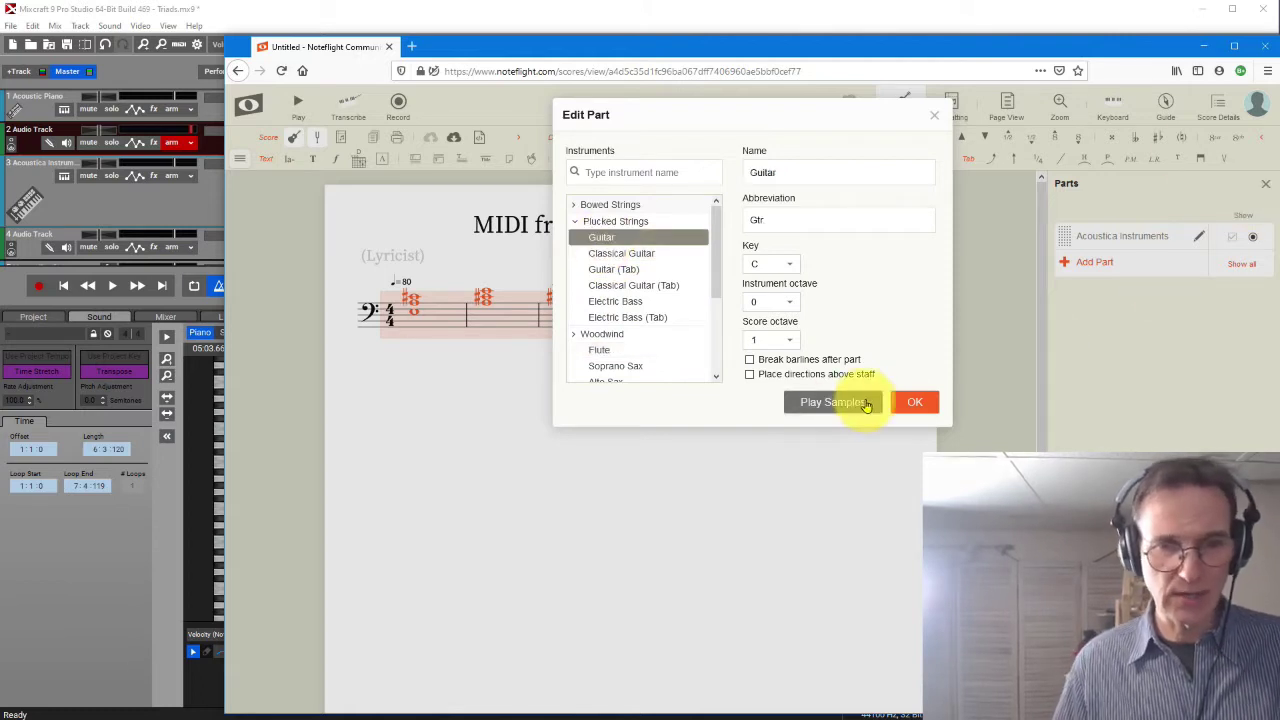
left_click(916, 404)
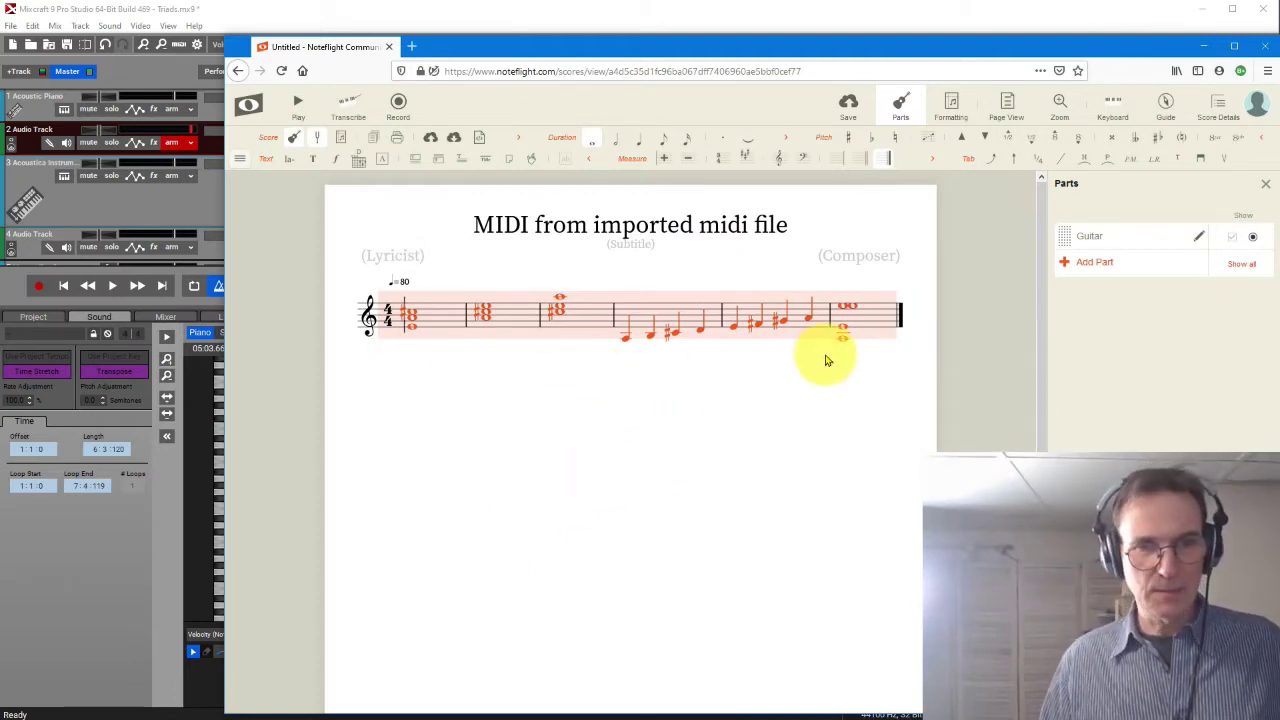
left_click(856, 313)
left_click(855, 311)
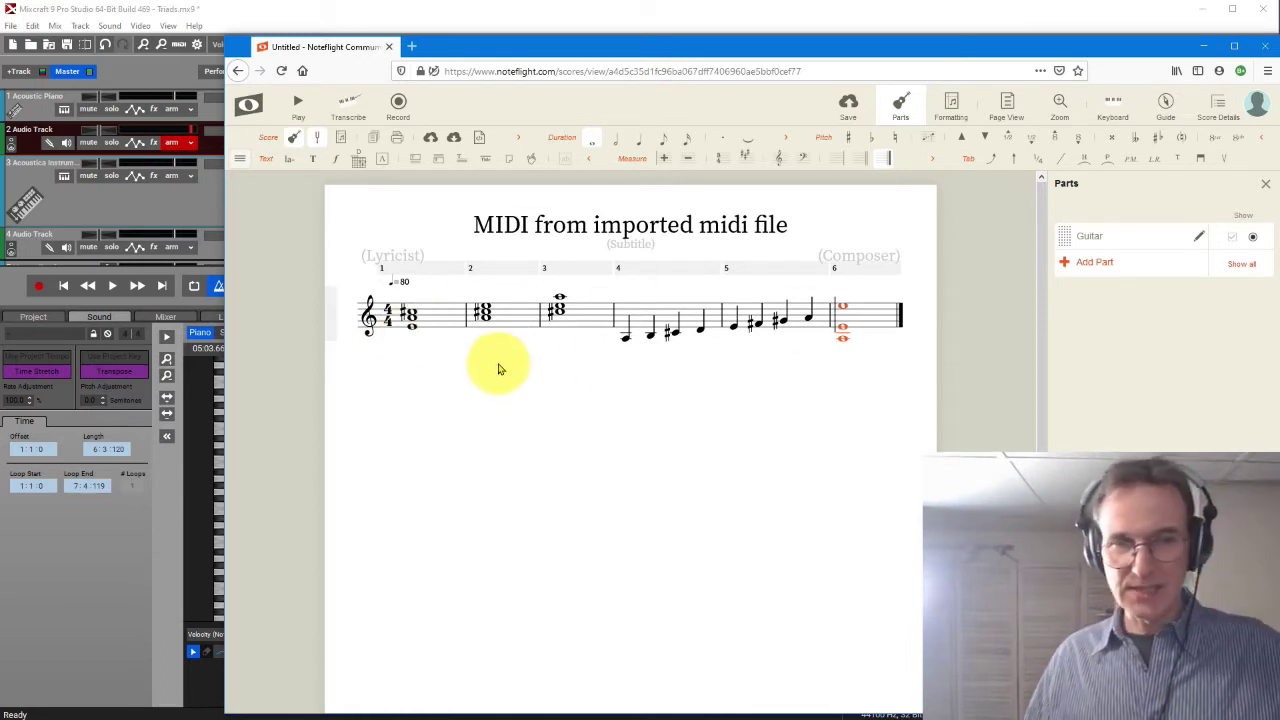
Step: Add a Guitar (Tab) part from Plucked Strings to the score
left_click(1088, 268)
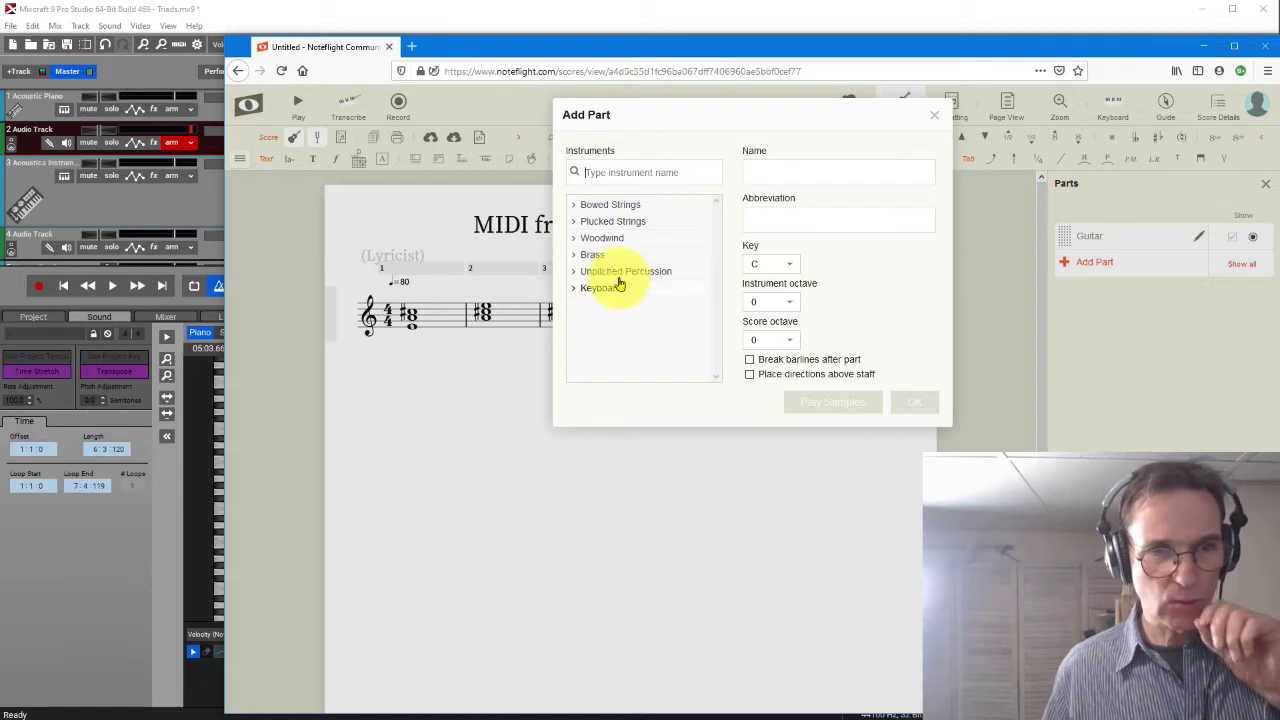
left_click(577, 224)
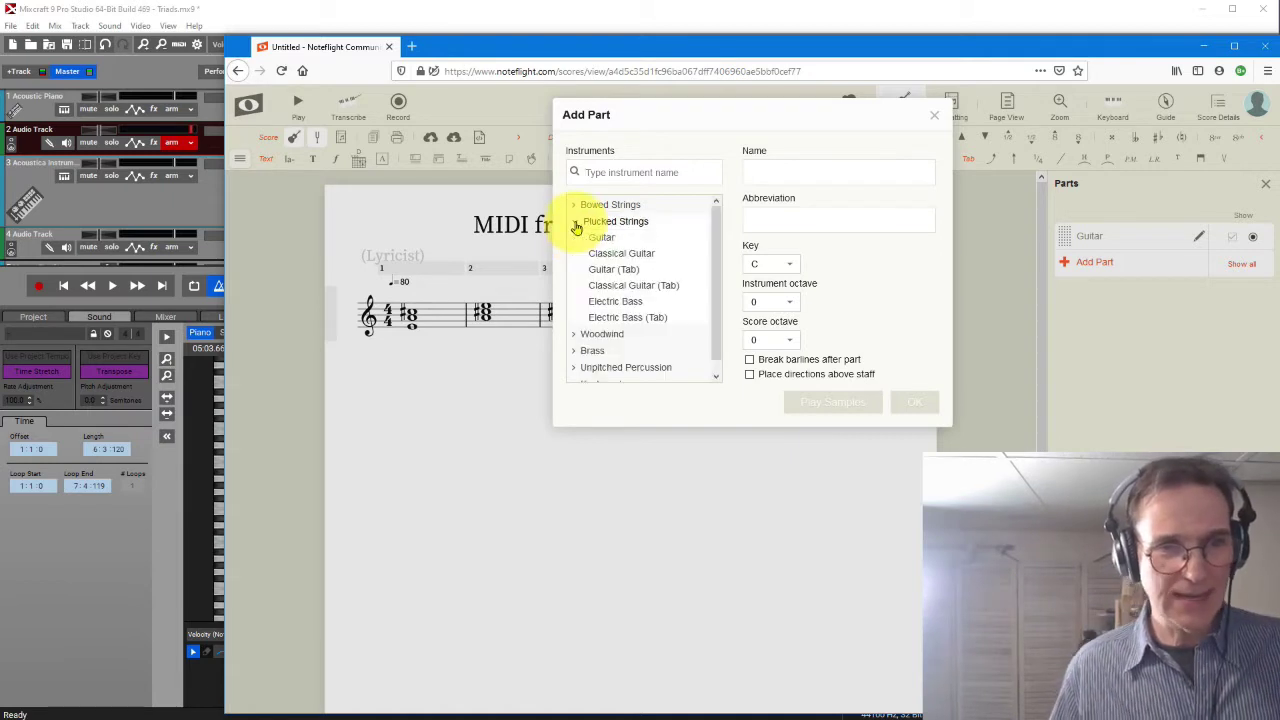
left_click(620, 270)
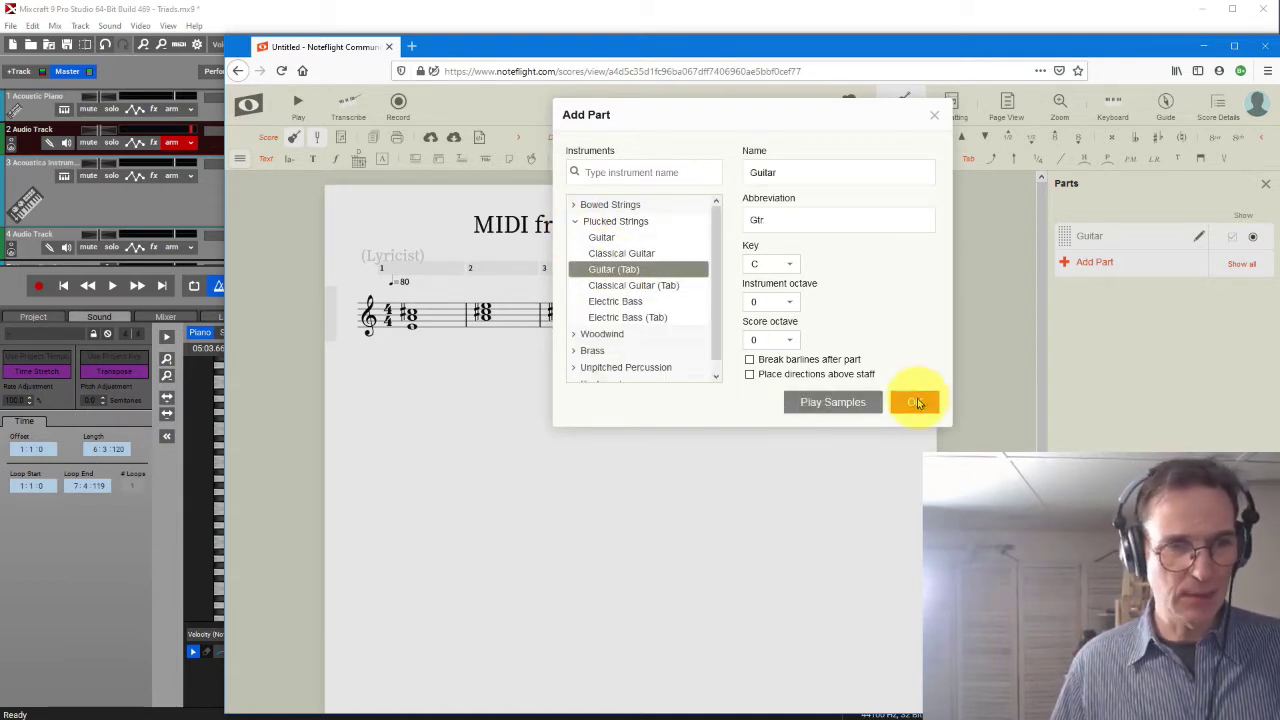
left_click(914, 401)
Step: Copy notation measures 1–6 into tab measure 1 so the notes appear as fret numbers
left_click(484, 327)
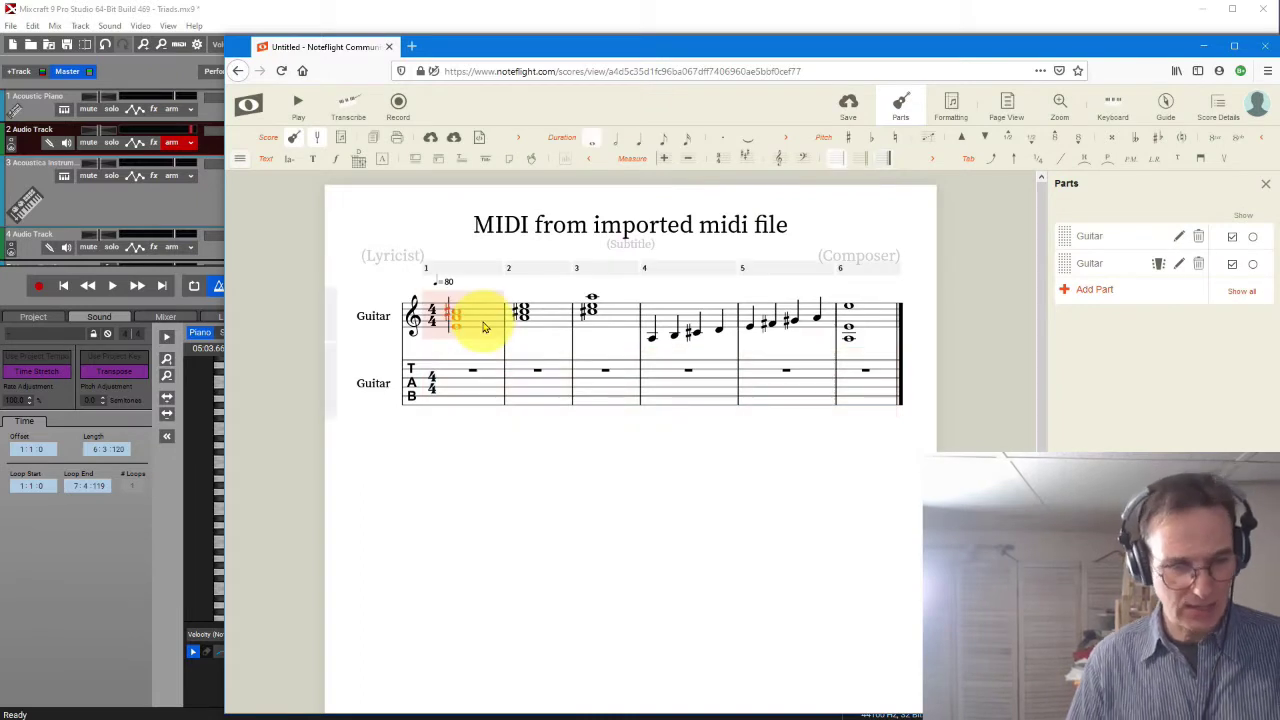
left_click(883, 321, "shift")
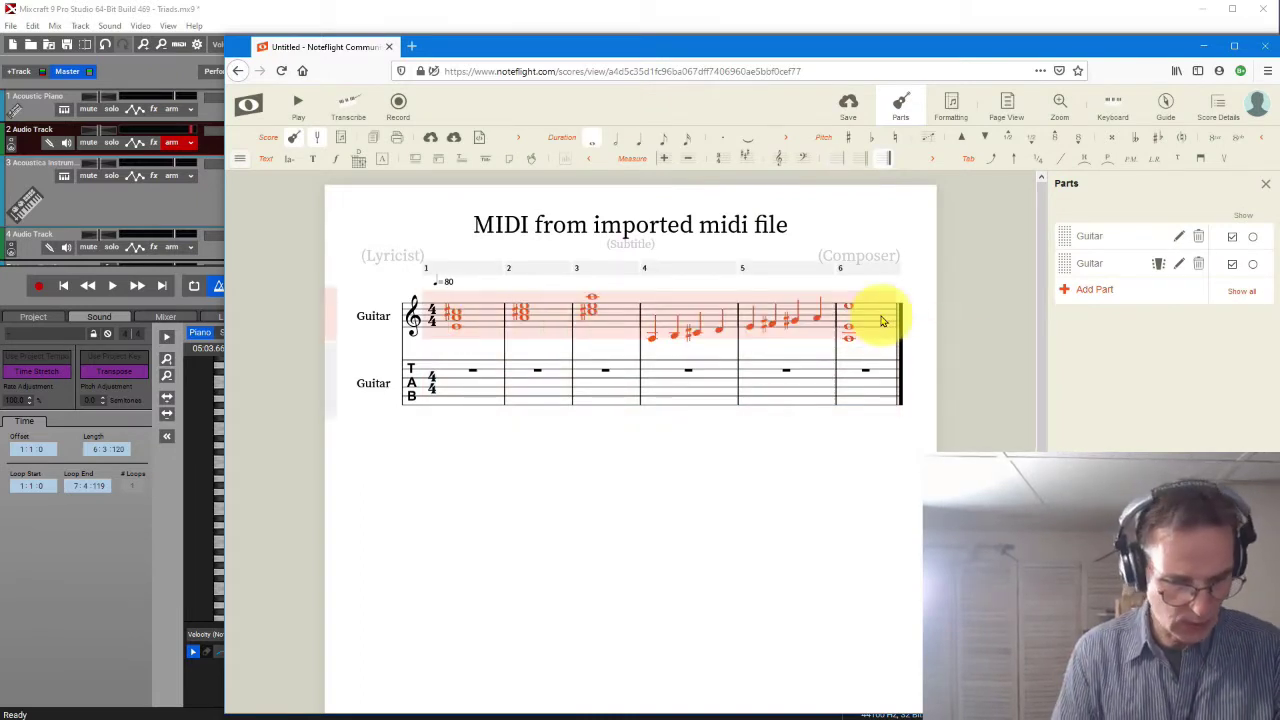
left_click(449, 389)
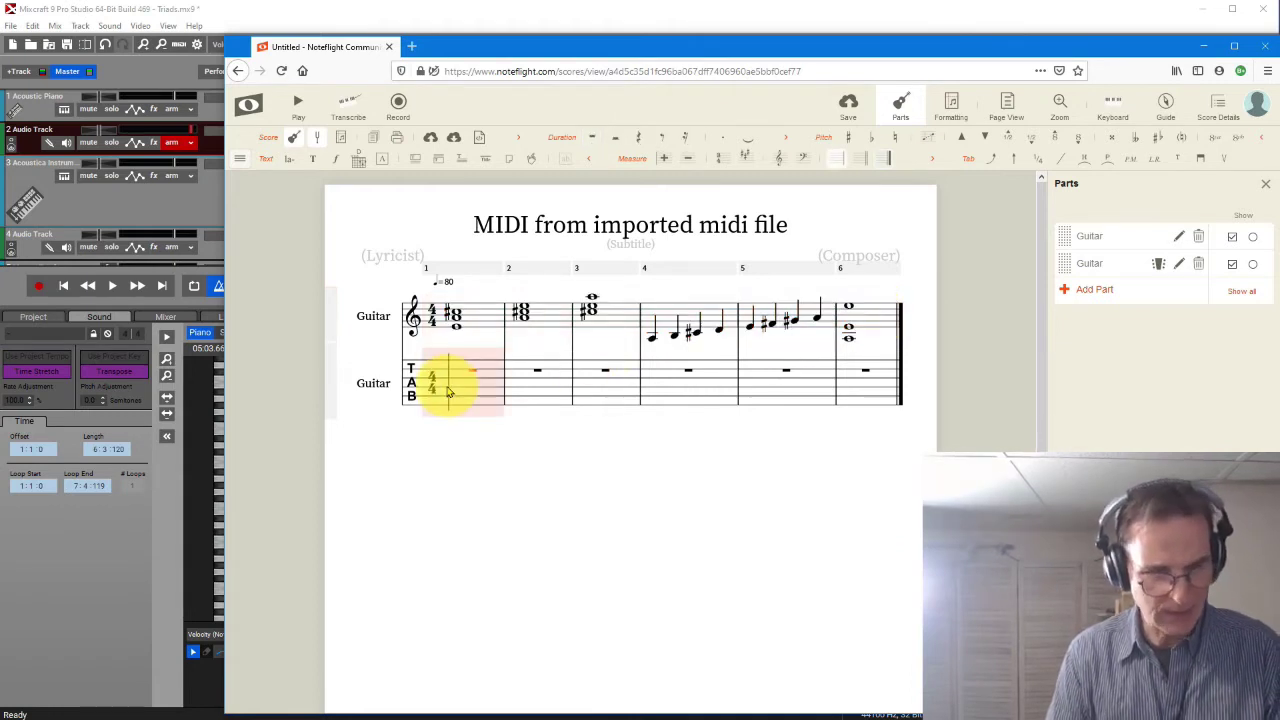
key("ctrl+v")
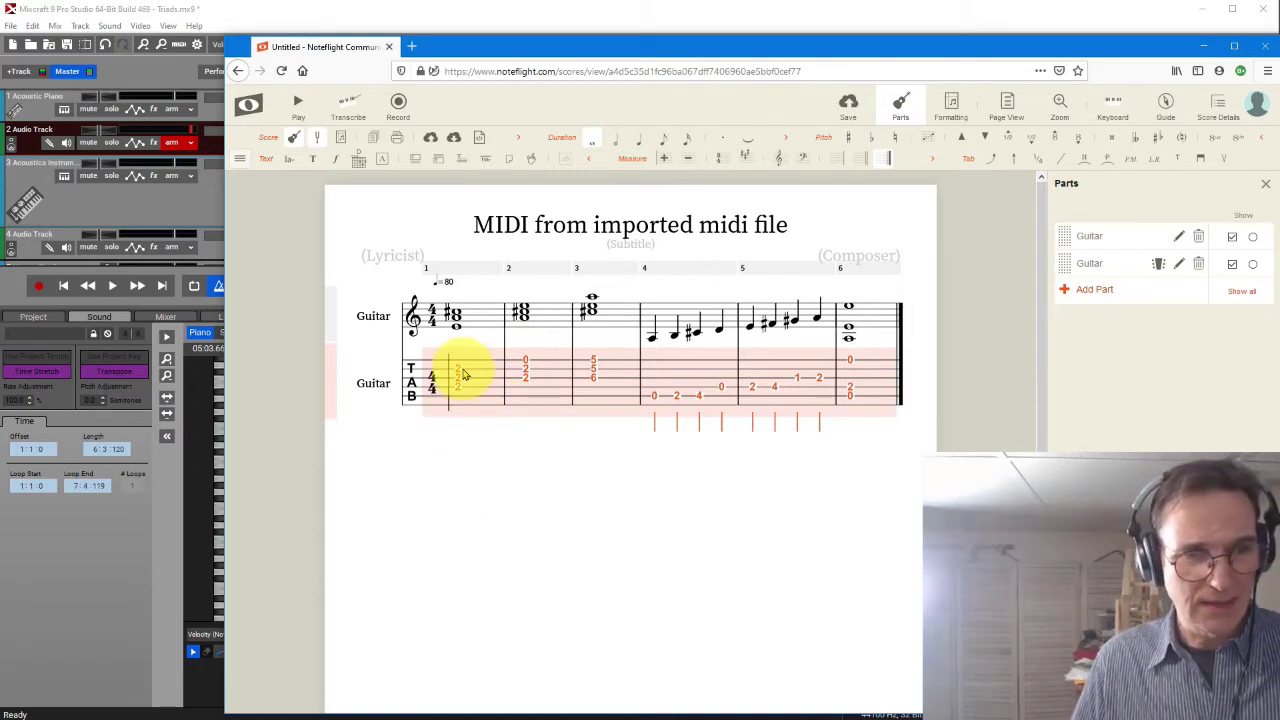
left_click(463, 373)
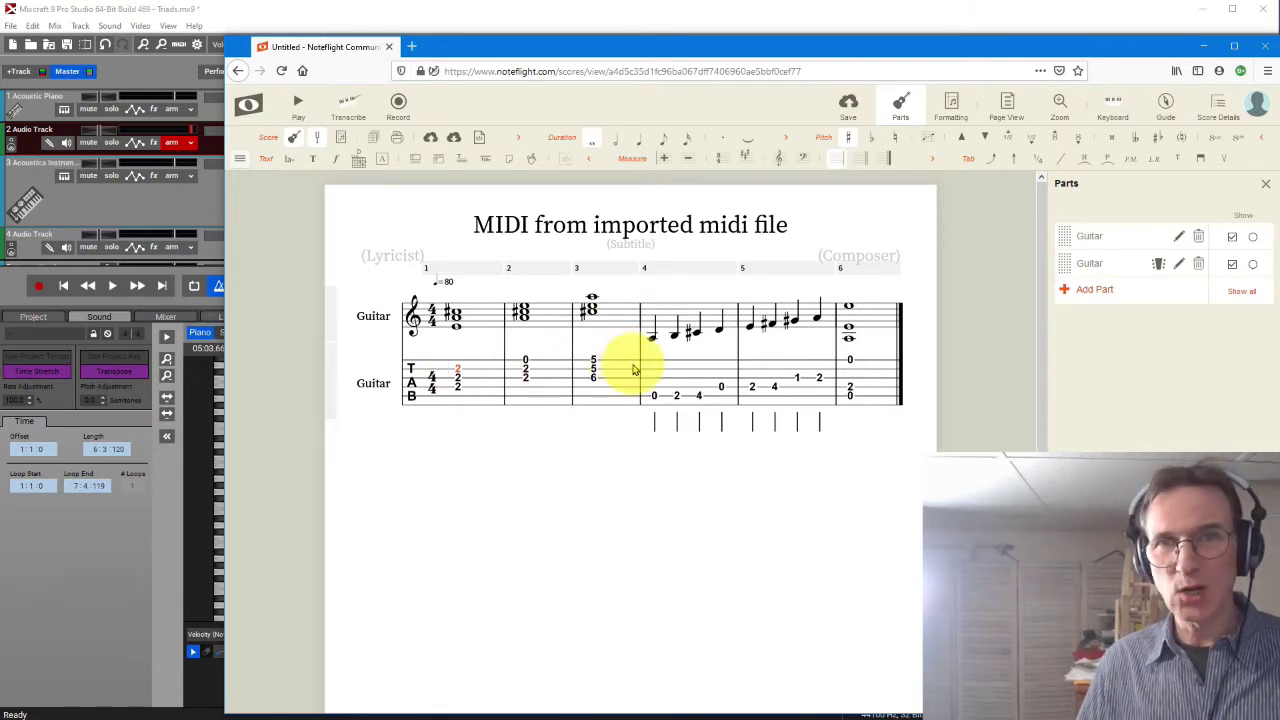
Step: Shift the measure 2–3 tab chords up the neck to frets 5-6-7 and 10-9-11 with Alt+Down
left_click(529, 363)
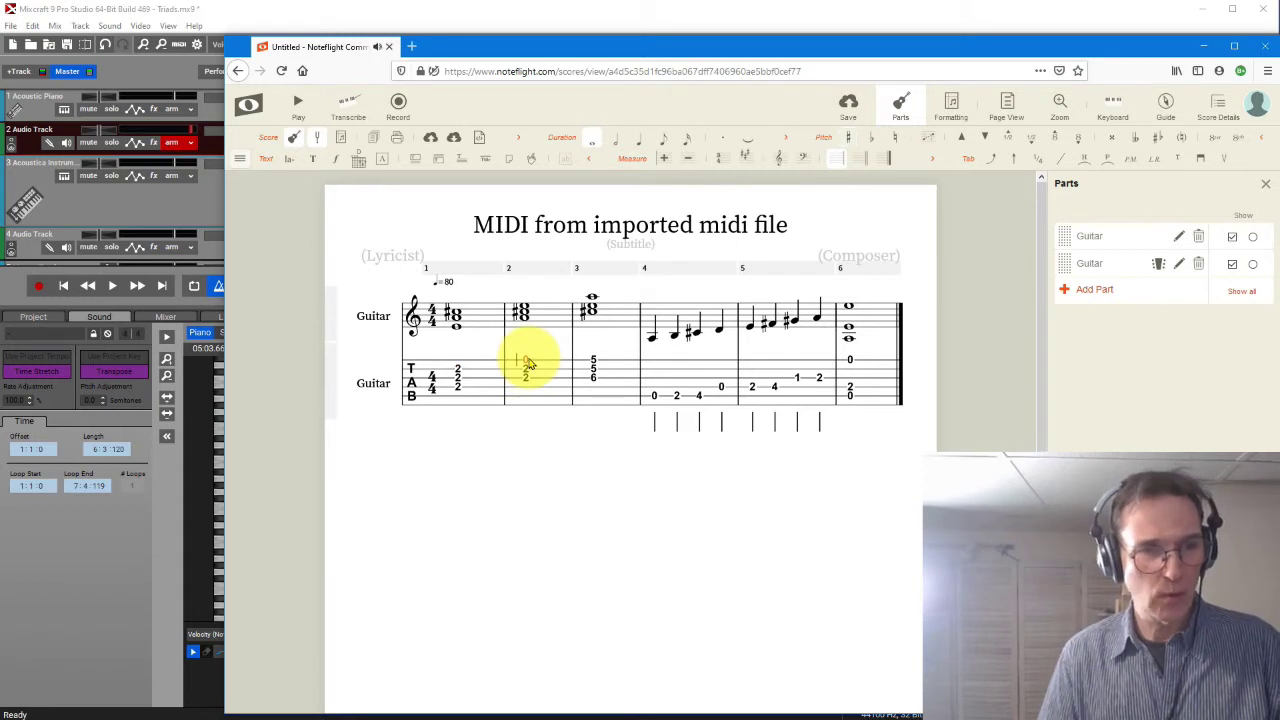
left_click(558, 388)
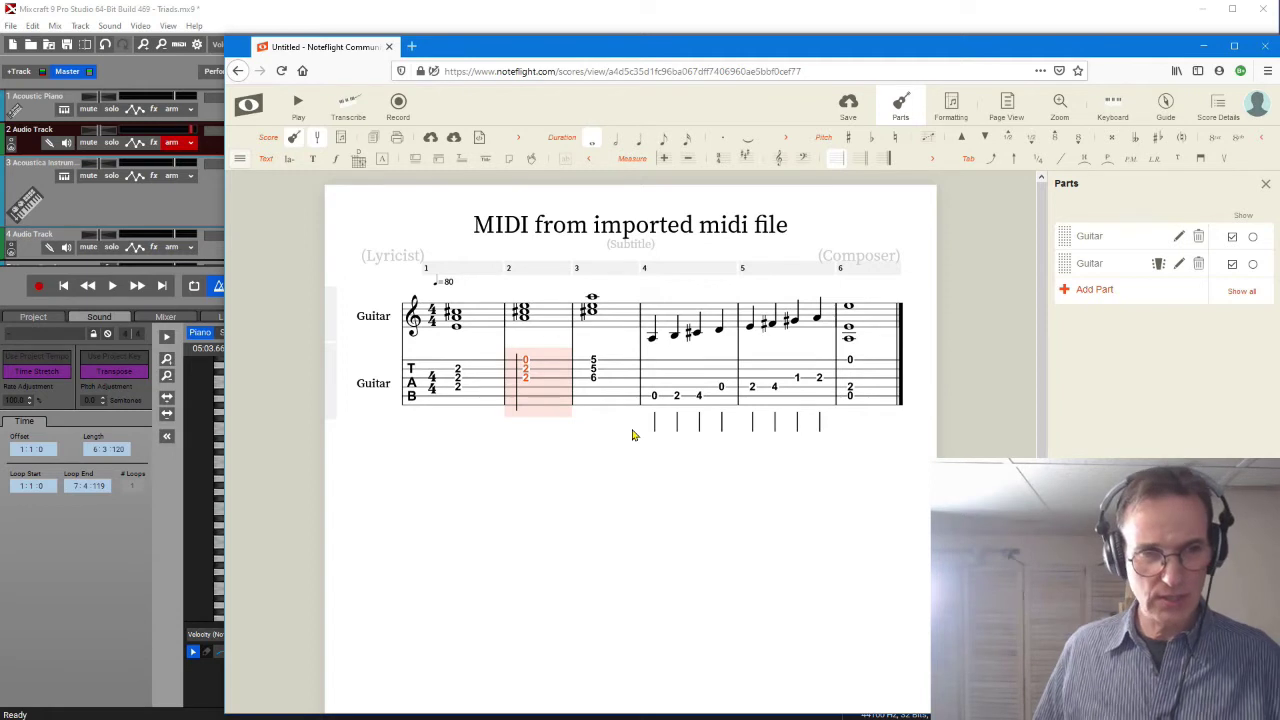
left_click(617, 395)
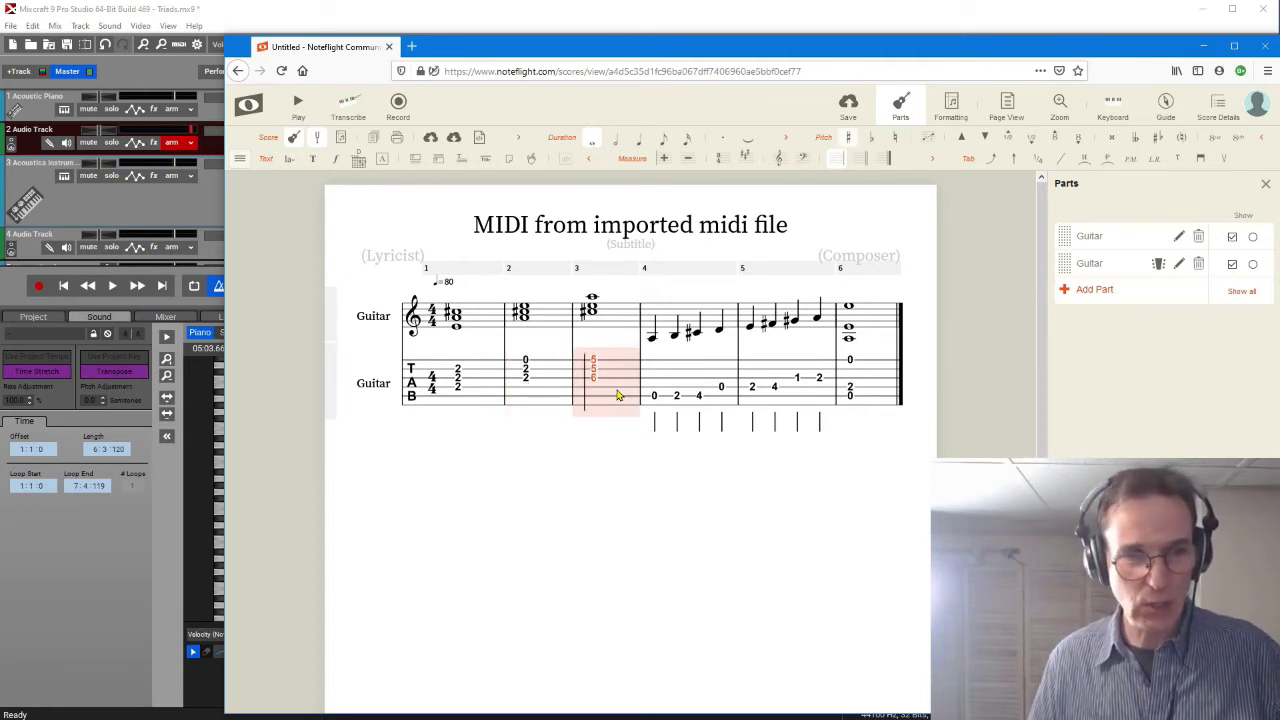
left_click(516, 401, "shift")
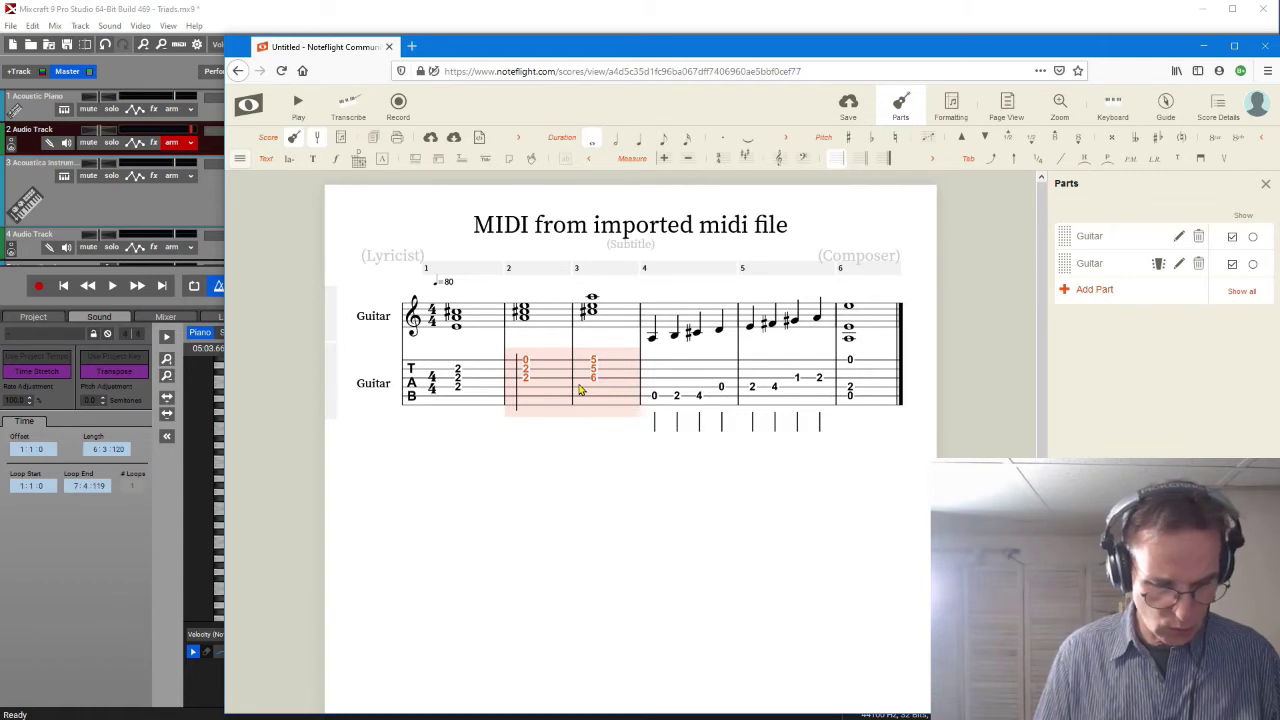
key("alt+Down")
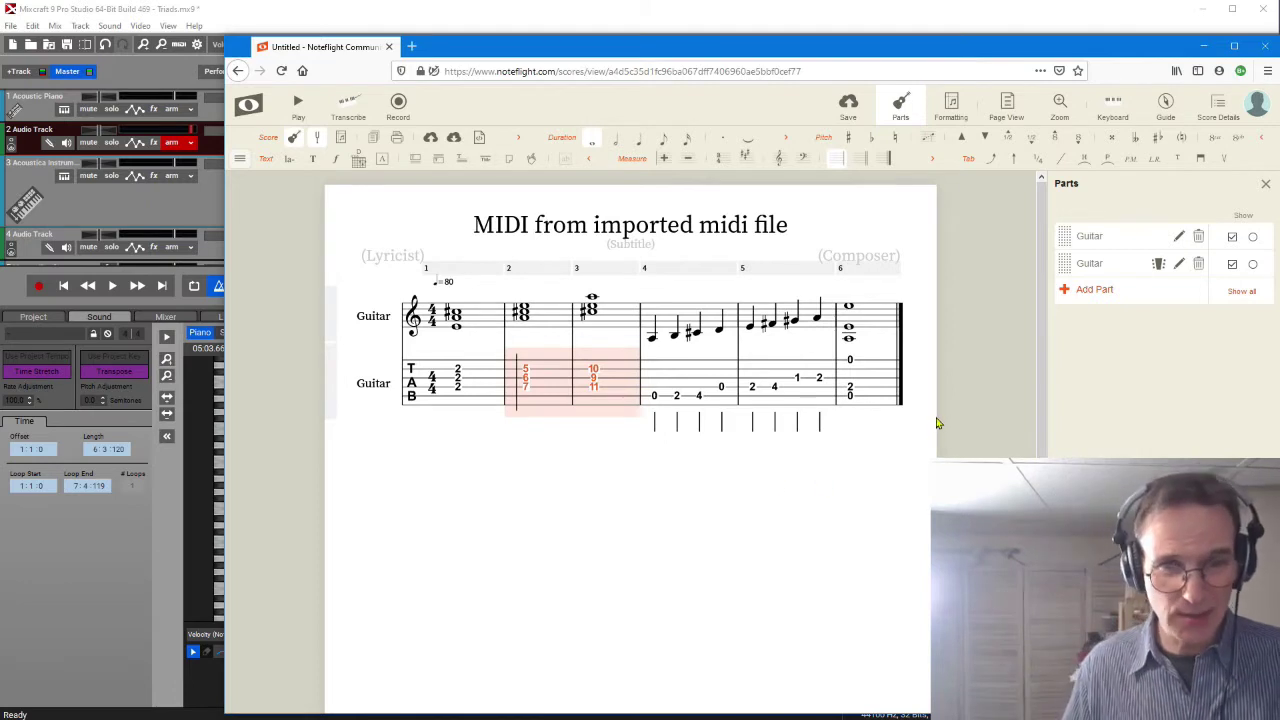
left_click(458, 403)
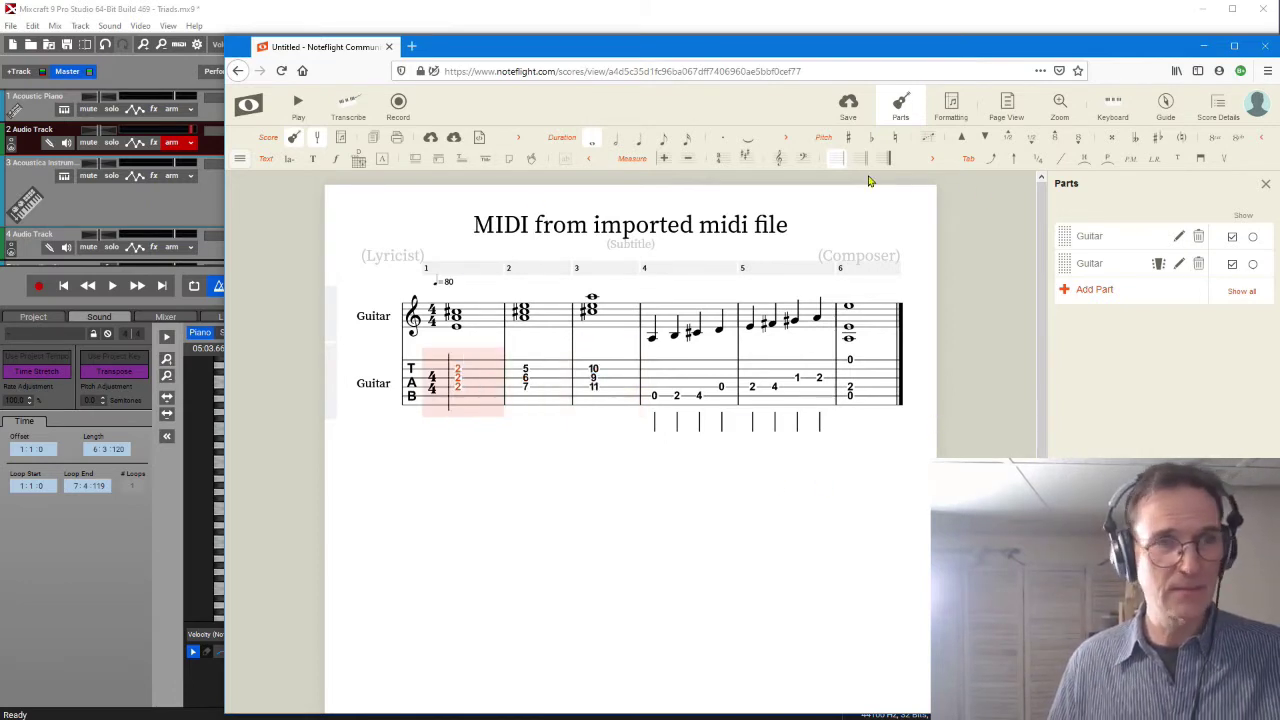
Step: Play the guitar score with its notation and tab staves
left_click(298, 104)
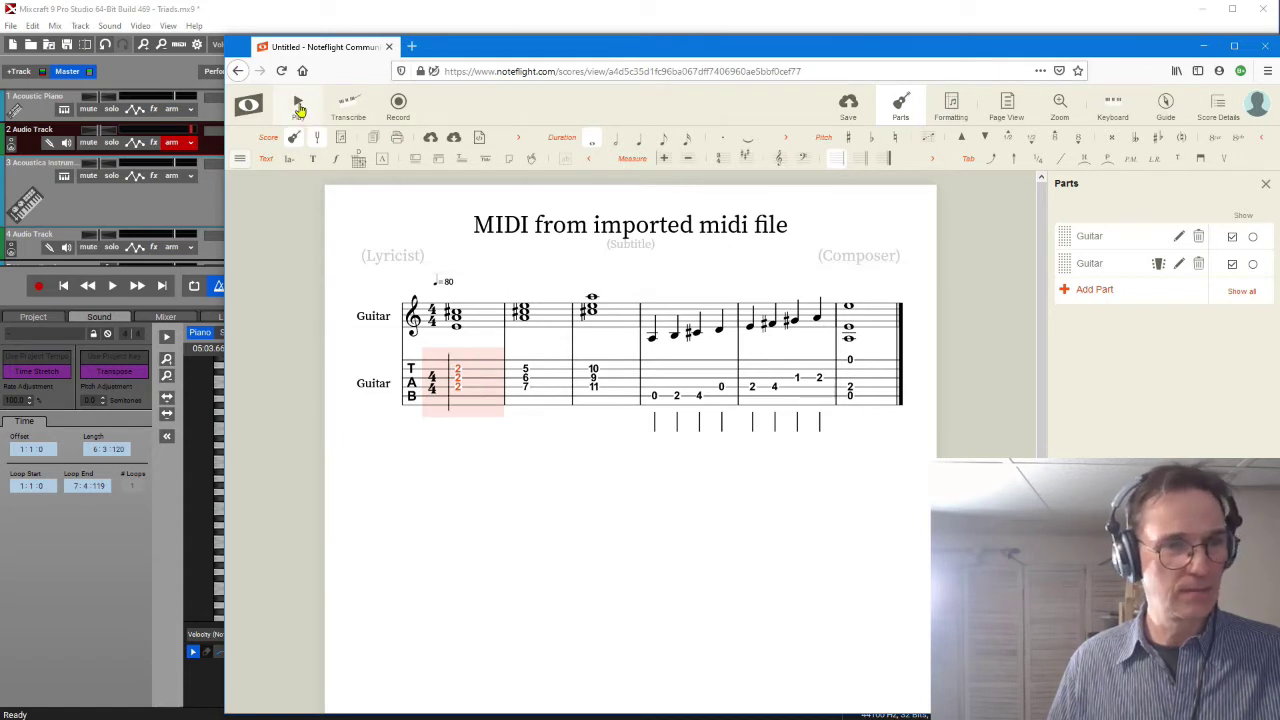